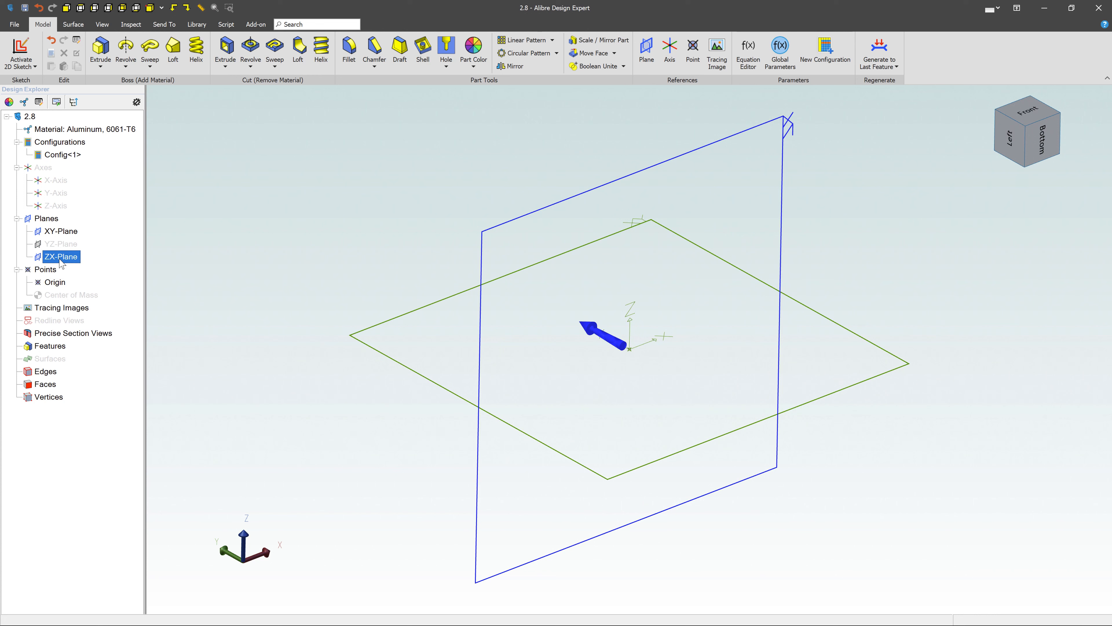
Hide the ZX-Plane and insert a reference plane offset upward from the XY-Plane.
right_click(61, 263)
click(78, 287)
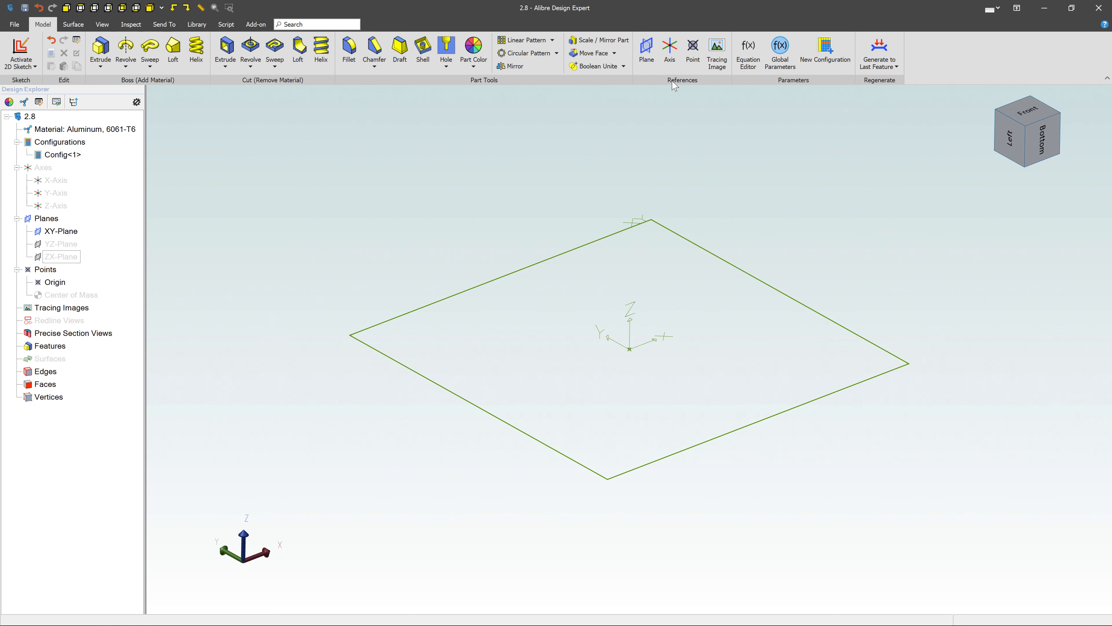
click(646, 51)
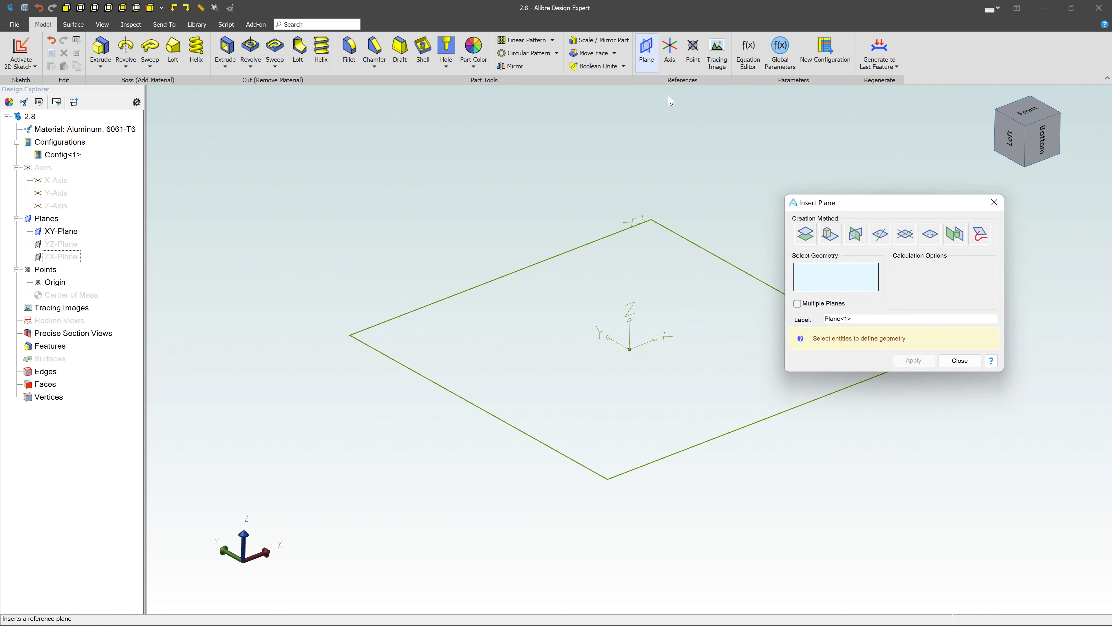
click(607, 242)
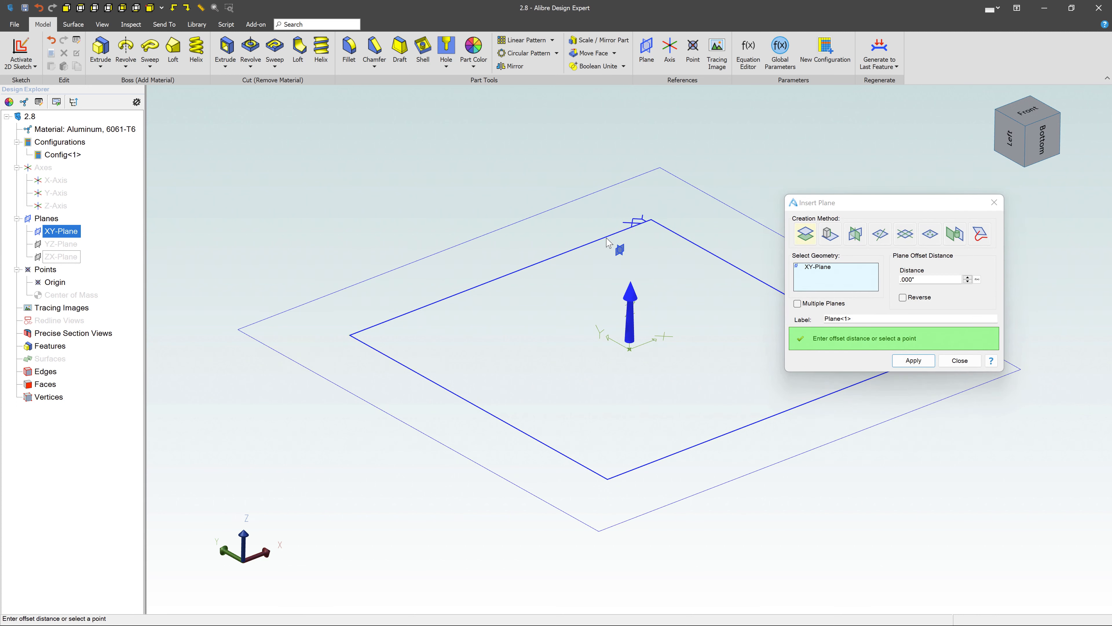
click(901, 279)
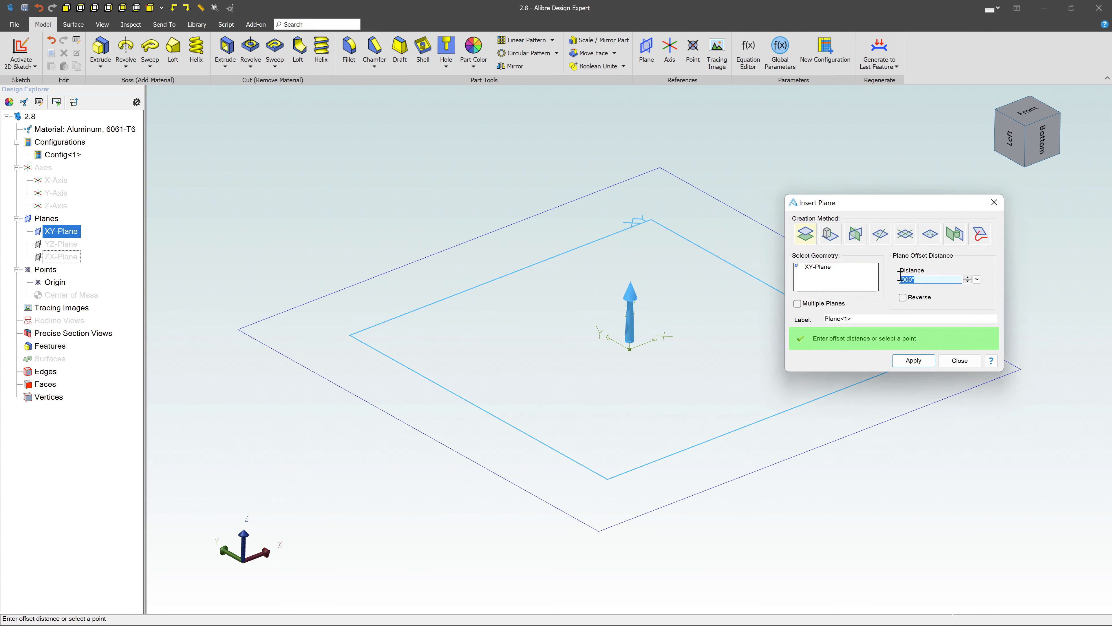
key(Return)
click(975, 361)
On the XY-Plane, sketch a center rectangle from the origin with 3.000" half-width and 3.000" half-height.
scroll(877, 359, down, 5)
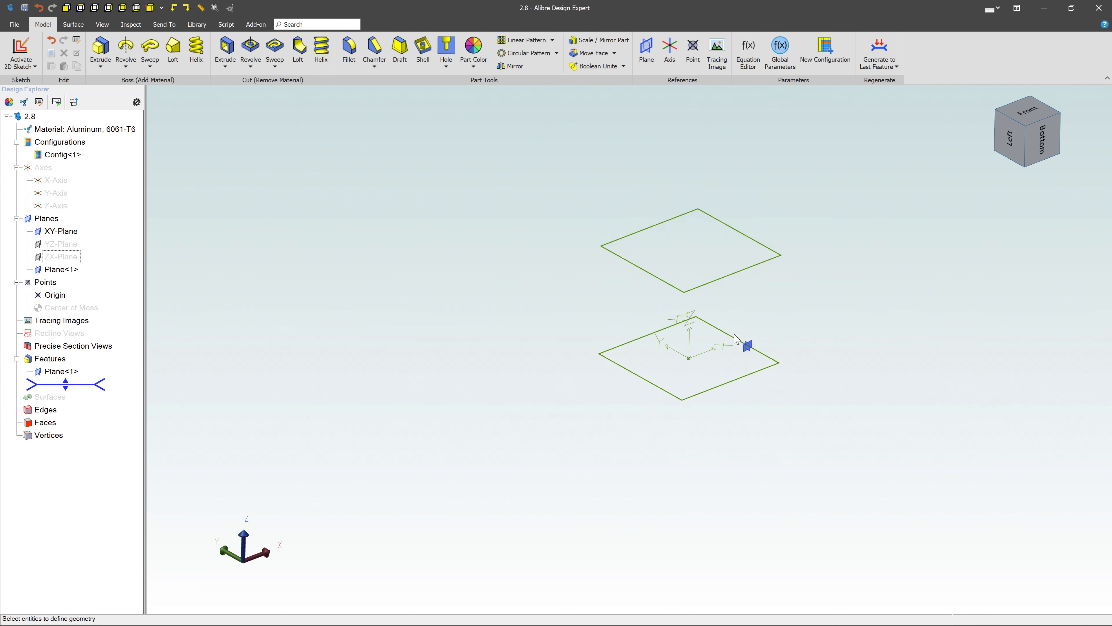
scroll(839, 290, up, 3)
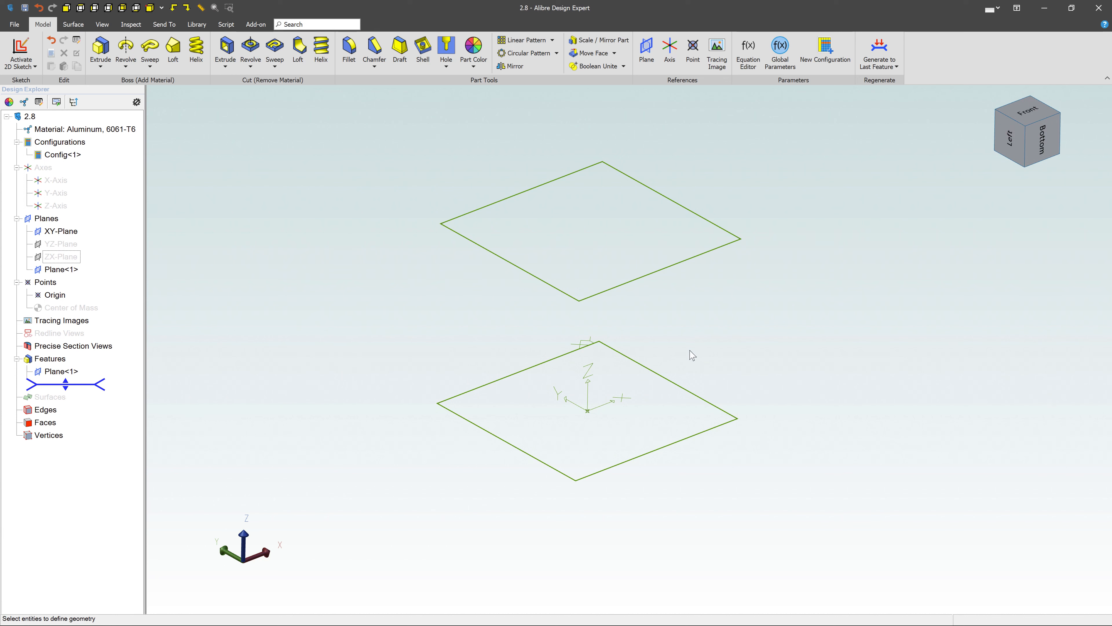
click(676, 386)
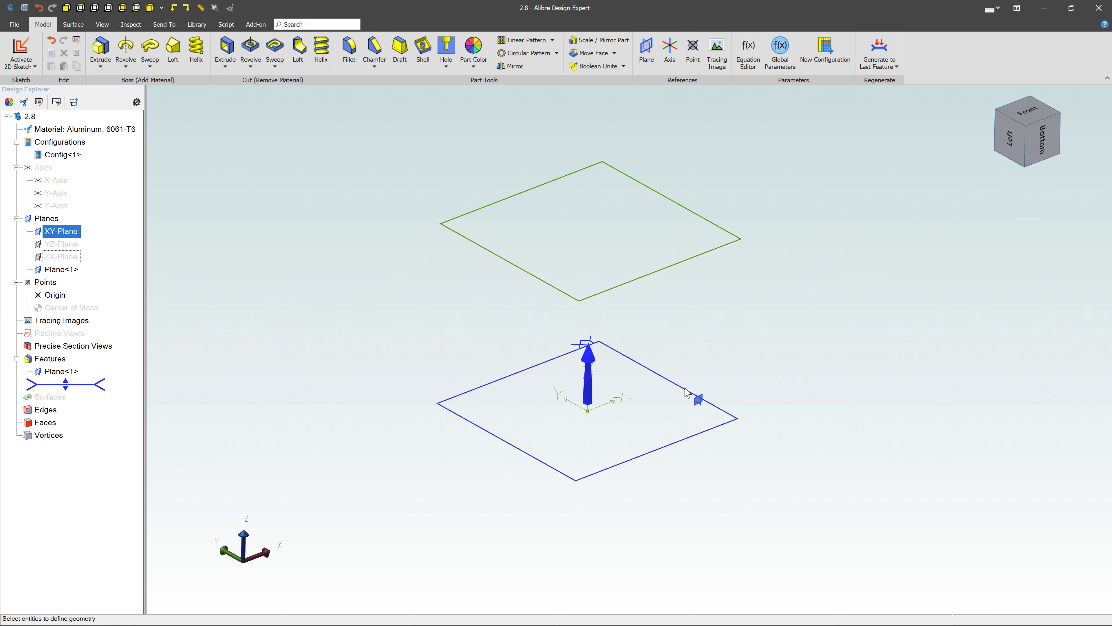
right_click(686, 387)
click(705, 394)
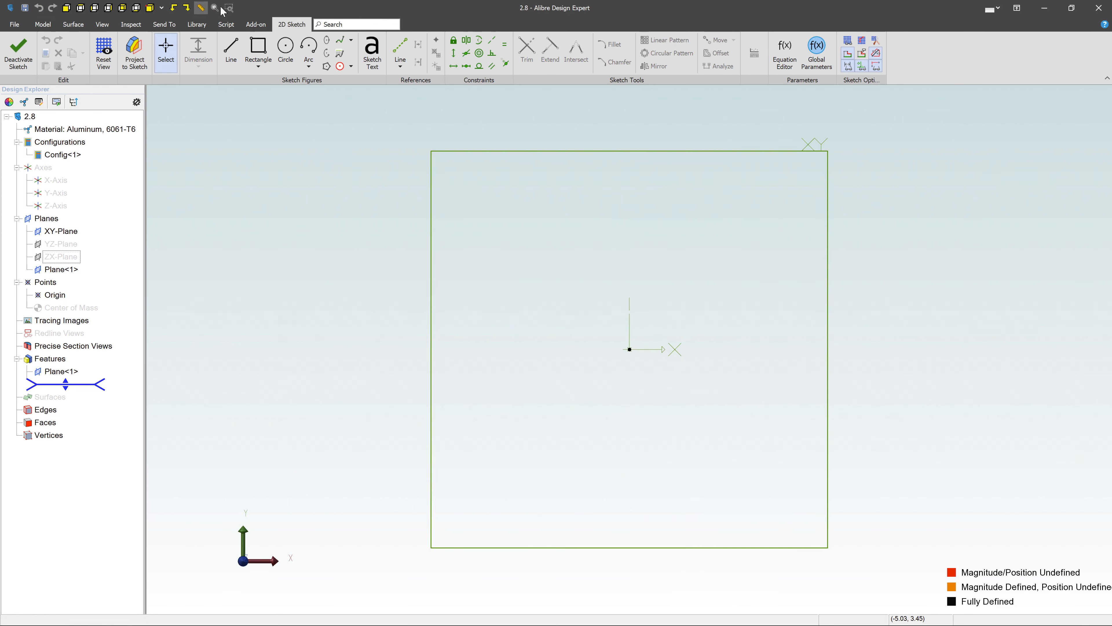
click(259, 65)
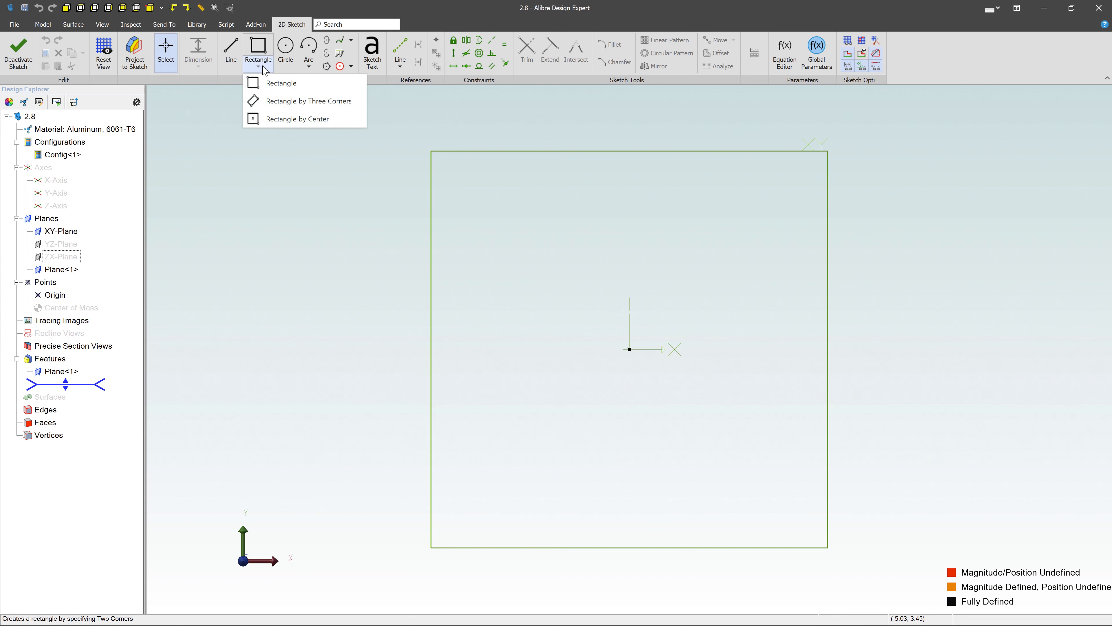
click(258, 120)
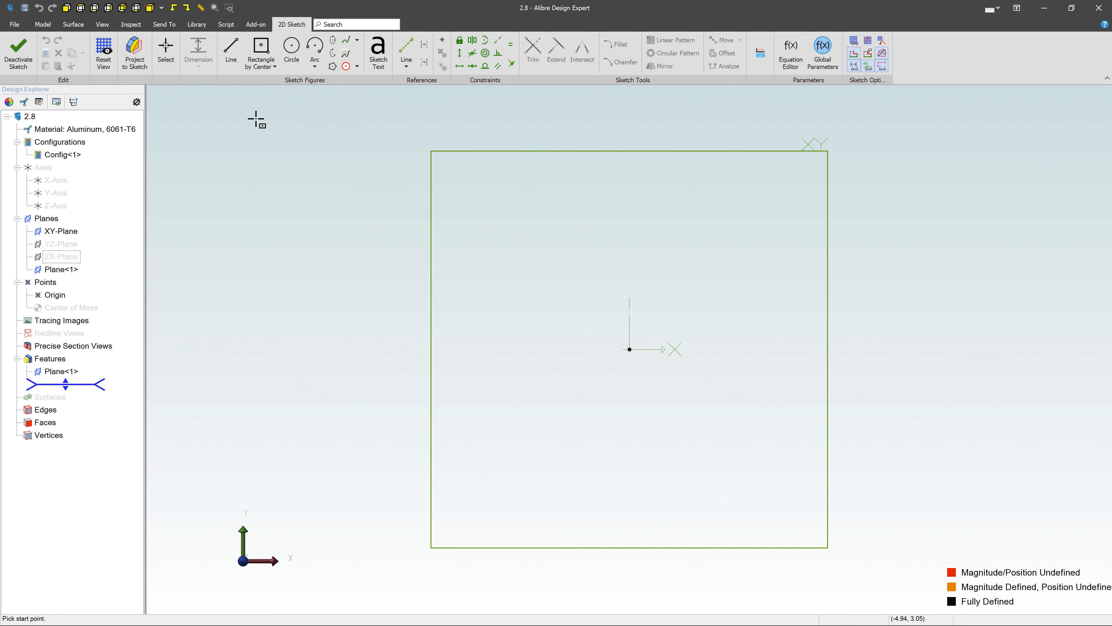
click(629, 349)
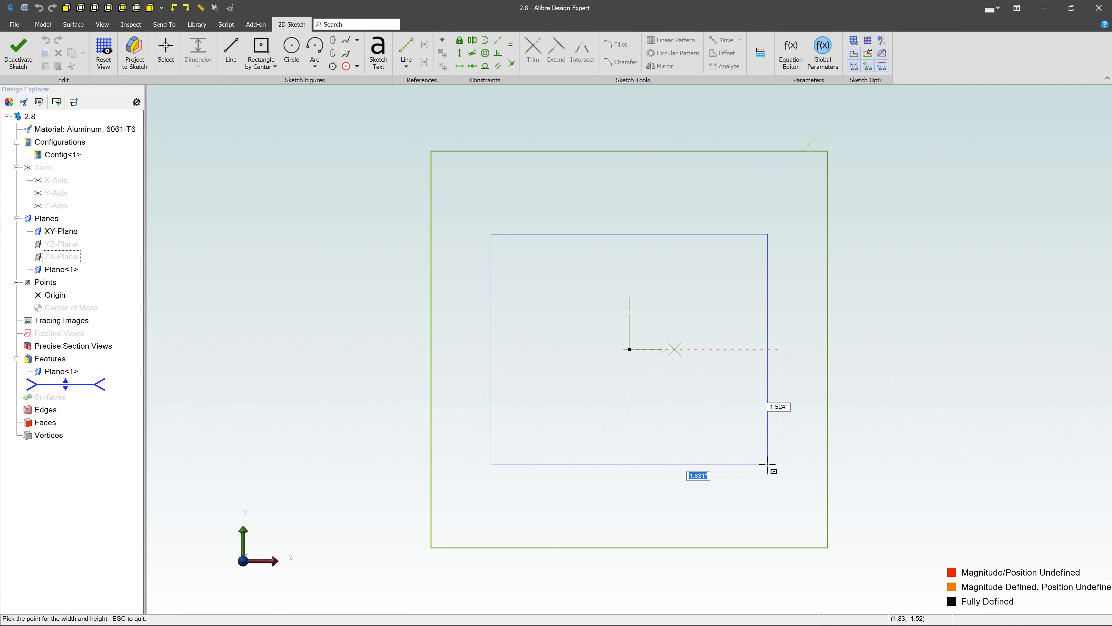
text(3)
key(Tab)
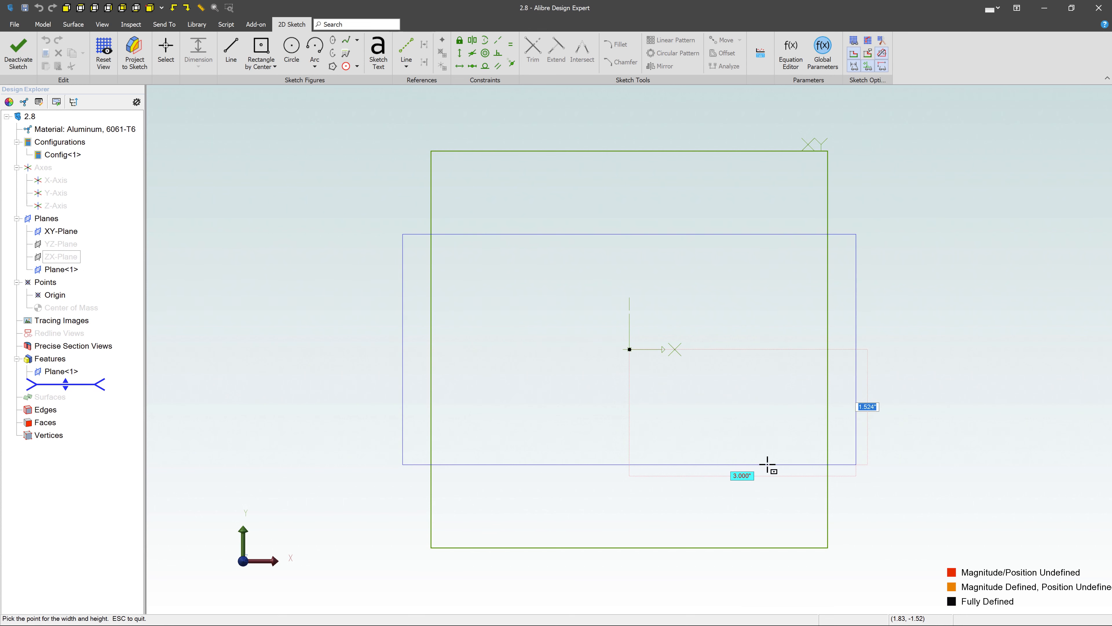
text(3)
key(Tab)
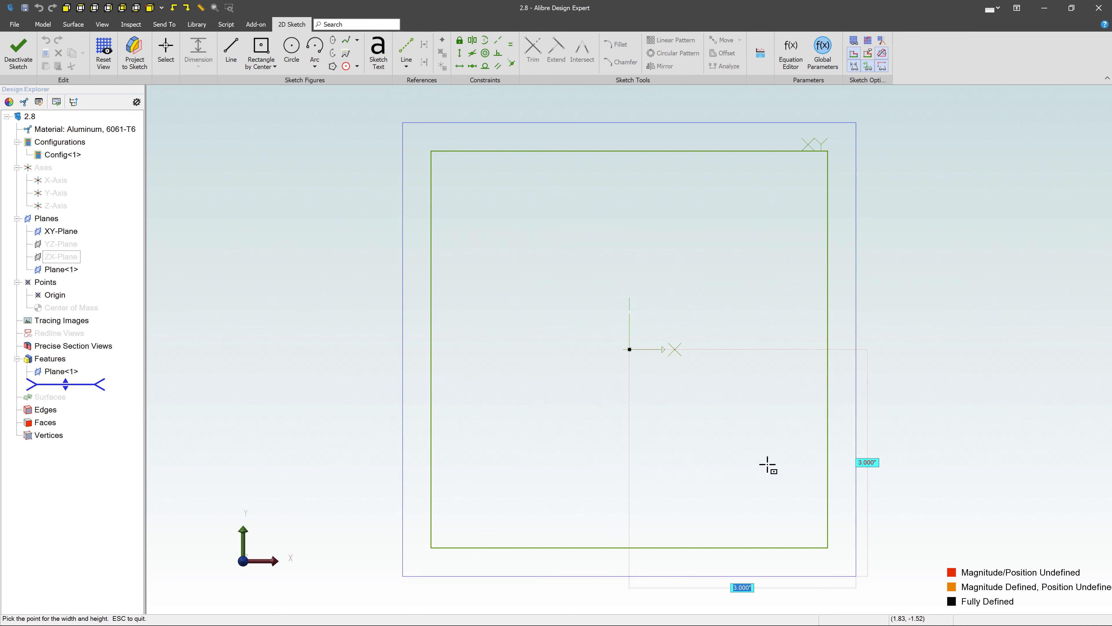
key(Return)
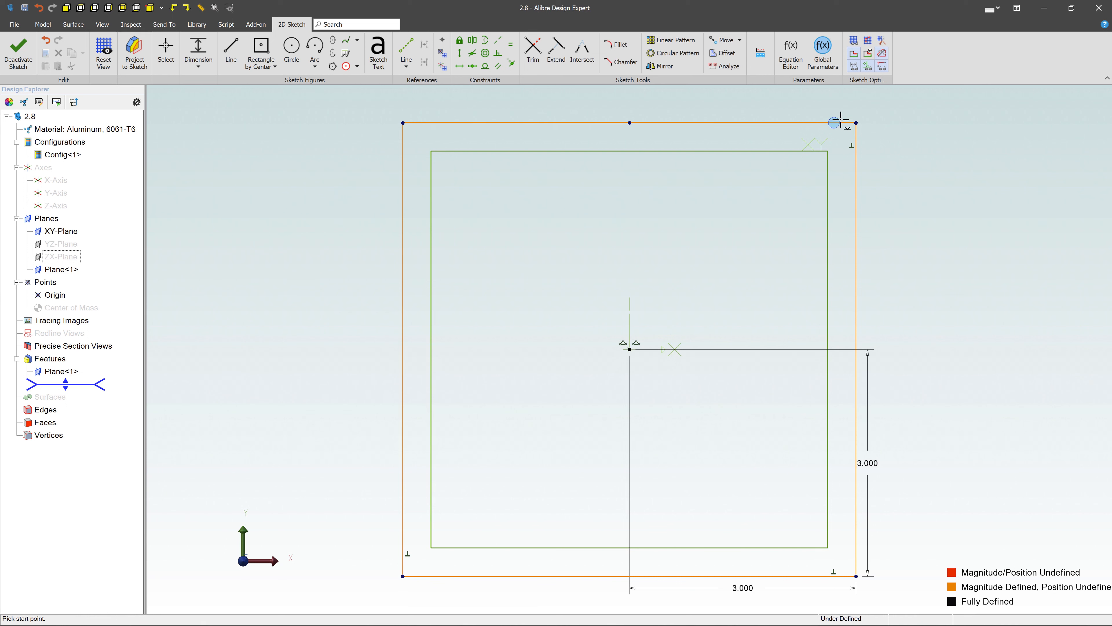
key(Escape)
Test the rectangle's freedom by moving its corner, constrain its upper edge horizontal and finish the sketch.
mouse_move(856, 123)
mouse_down()
mouse_move(914, 173)
mouse_move(767, 112)
mouse_move(842, 169)
mouse_move(815, 181)
mouse_move(829, 189)
mouse_move(641, 174)
mouse_move(797, 306)
mouse_move(809, 245)
mouse_move(745, 184)
mouse_move(797, 197)
mouse_up()
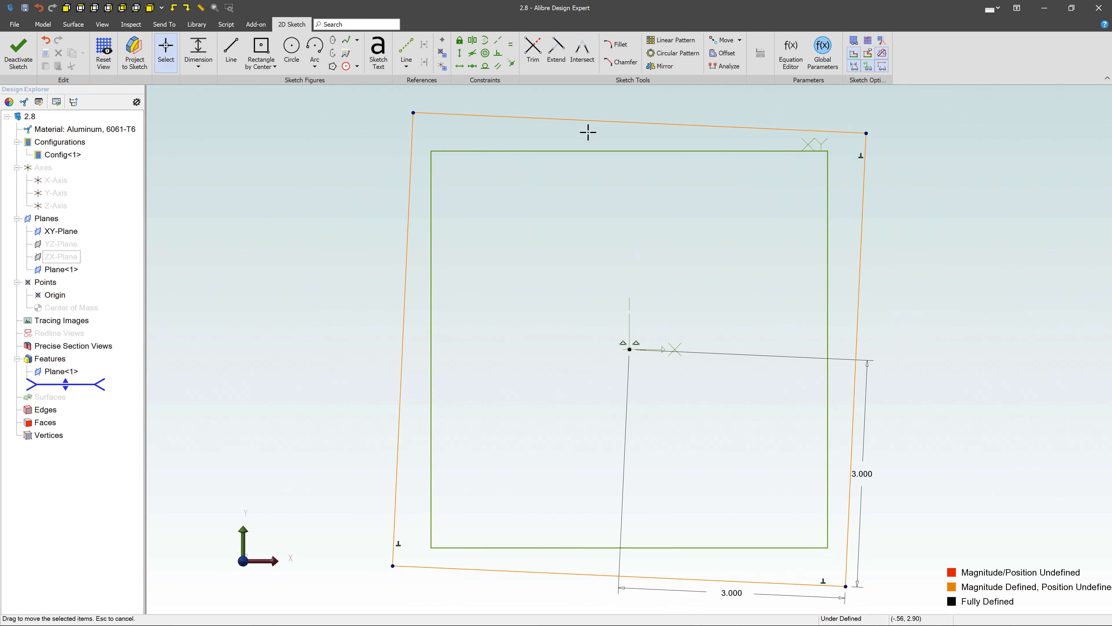
click(591, 120)
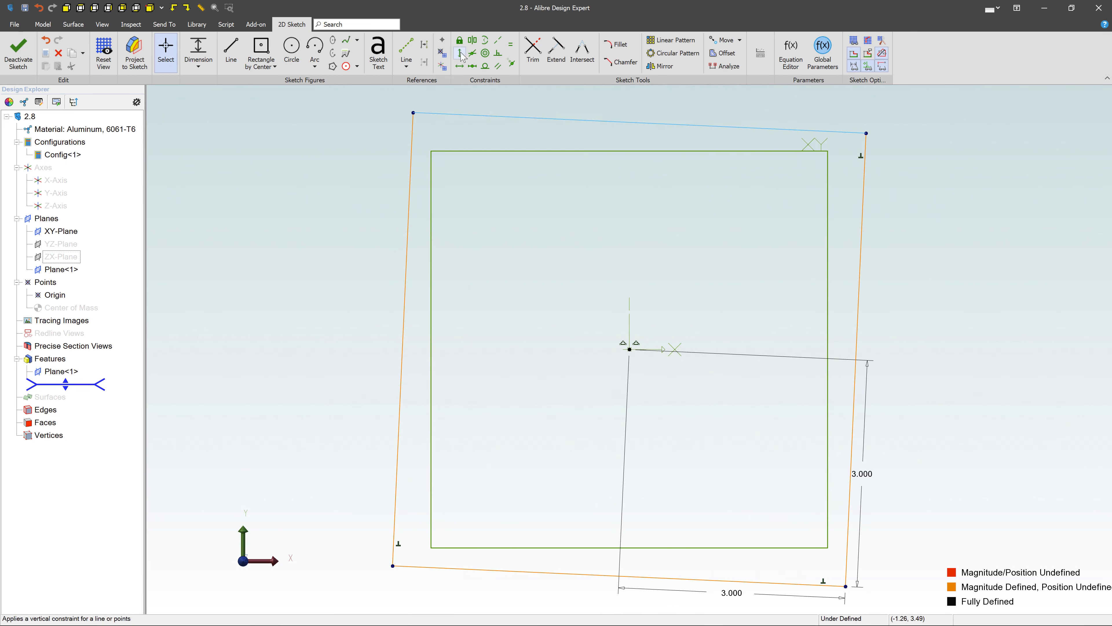
click(460, 66)
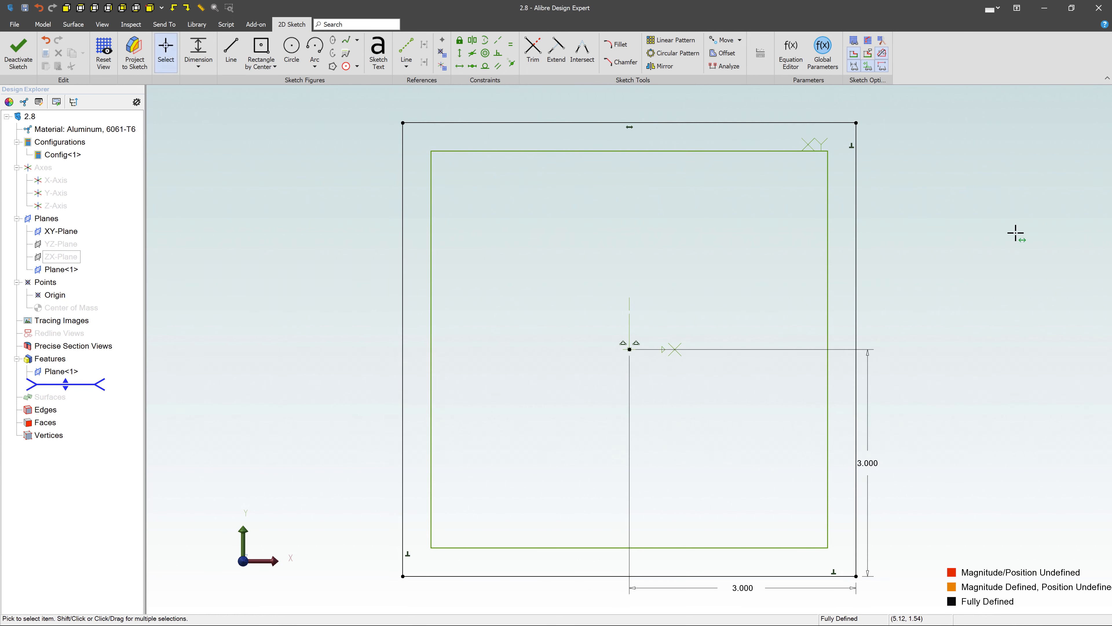
click(21, 51)
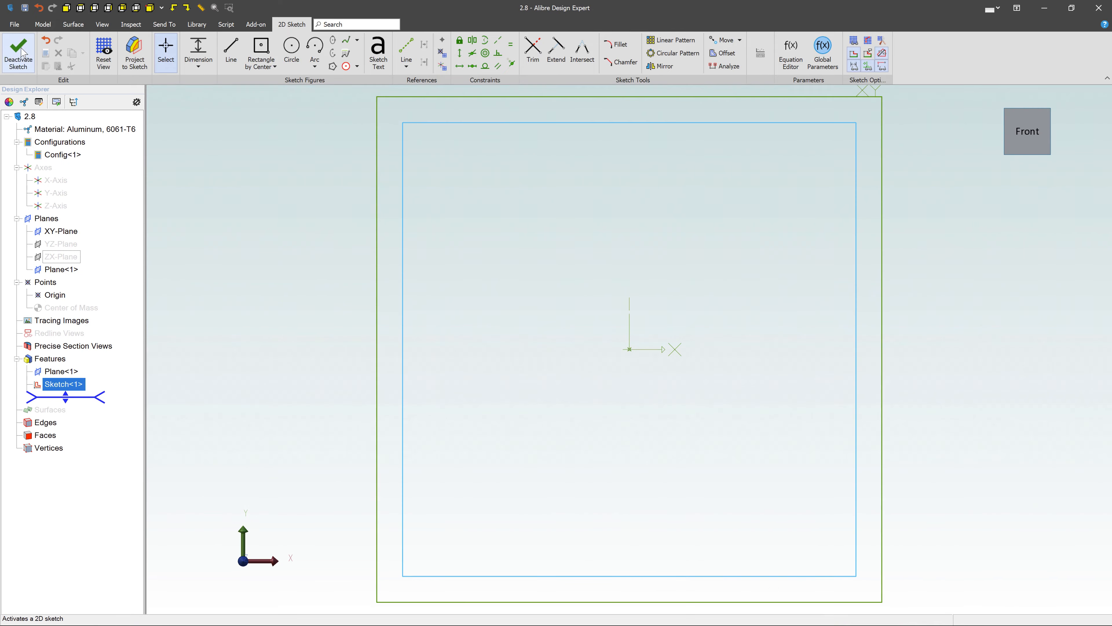
On the offset plane, sketch a circle centered on the origin, about 4.8" in diameter.
scroll(477, 265, down, 4)
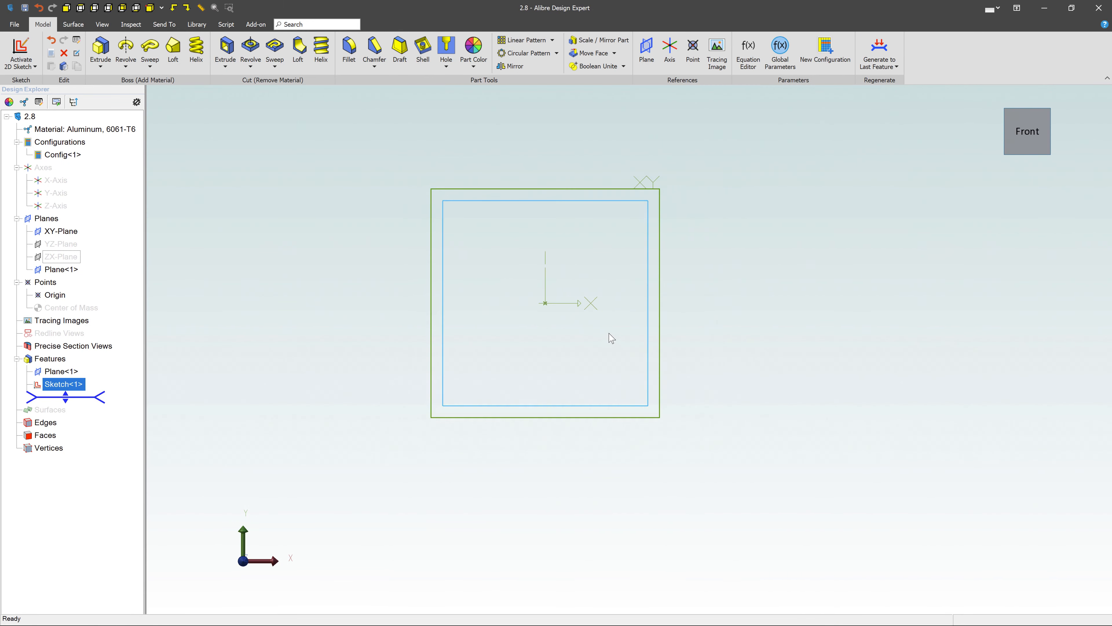
mouse_move(611, 335)
middle_down()
mouse_move(623, 317)
mouse_move(614, 317)
middle_up()
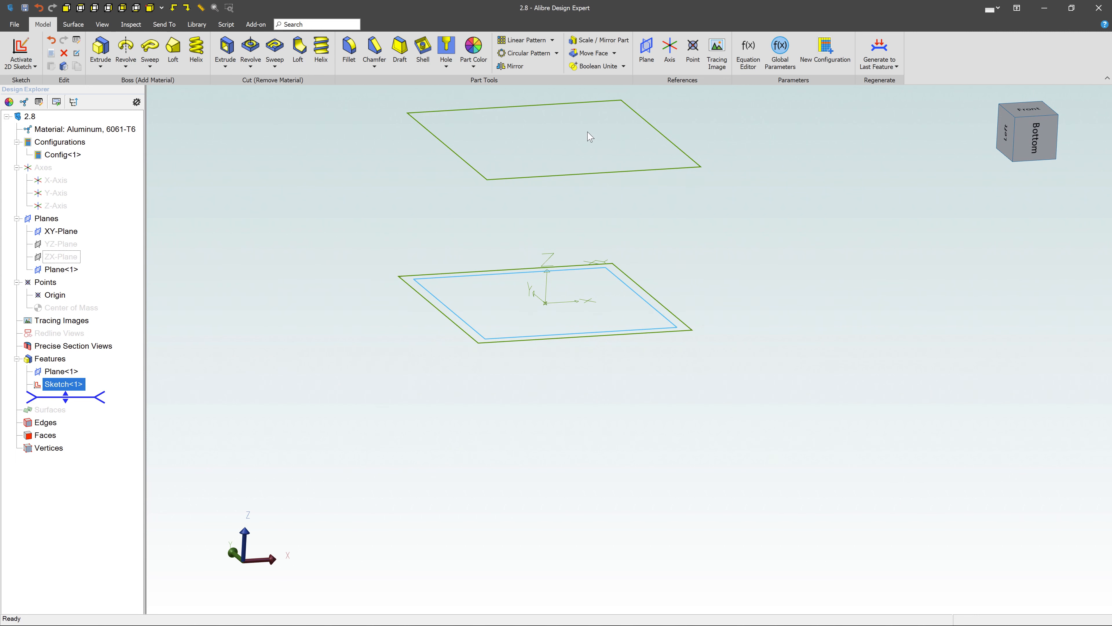
click(637, 132)
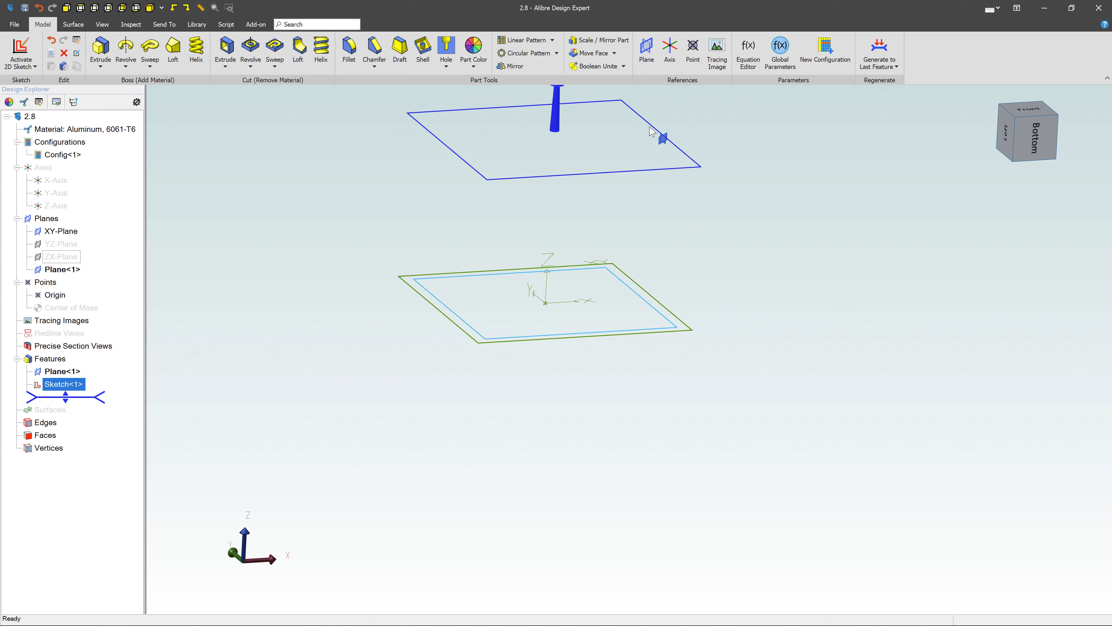
right_click(652, 132)
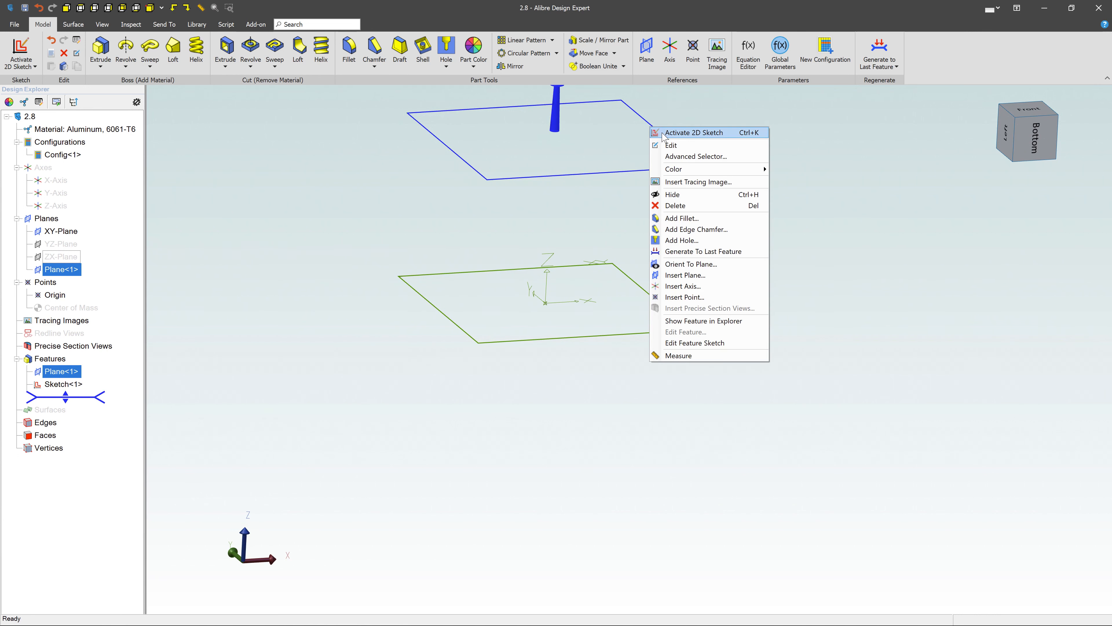
click(659, 133)
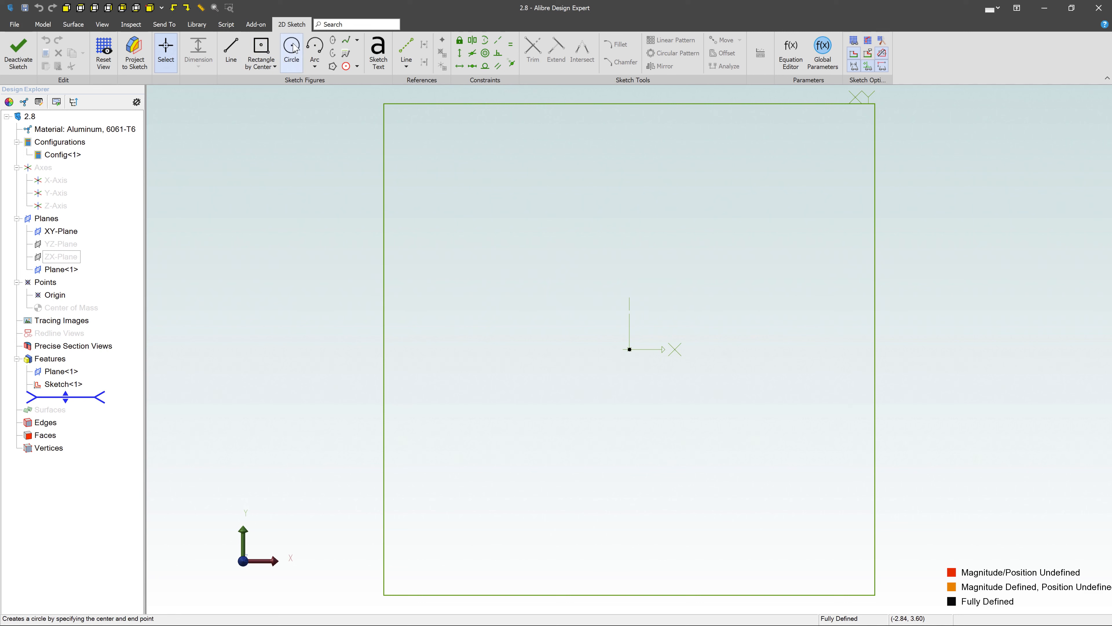
click(291, 49)
click(629, 350)
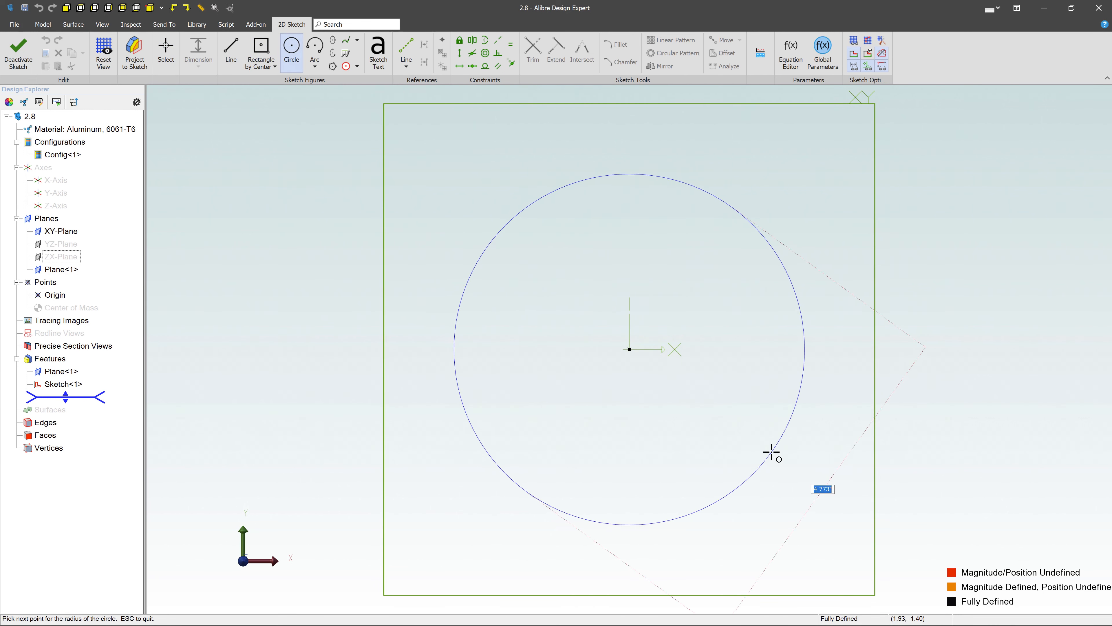
click(774, 454)
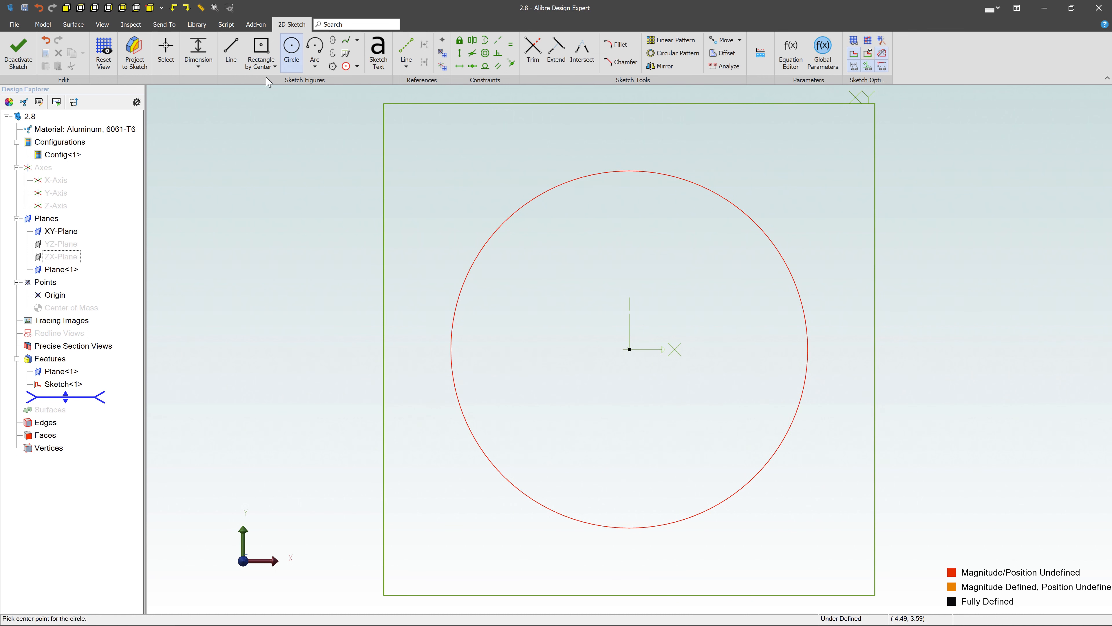
Dimension the circle's diameter as 5.0" and finish the sketch.
key(Escape)
click(498, 230)
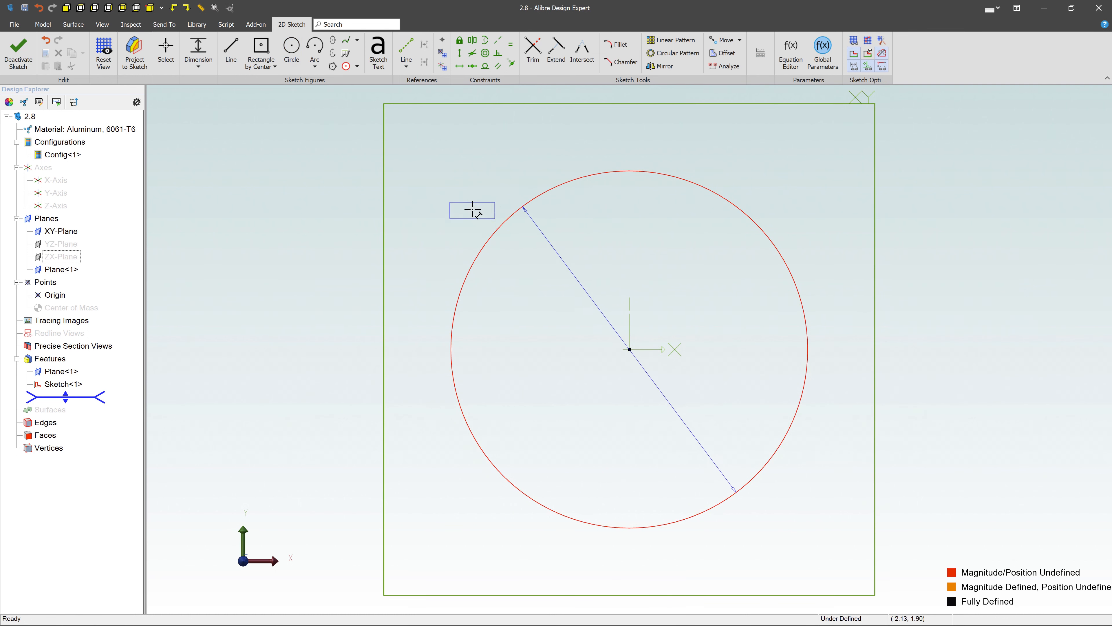
click(449, 196)
text(5)
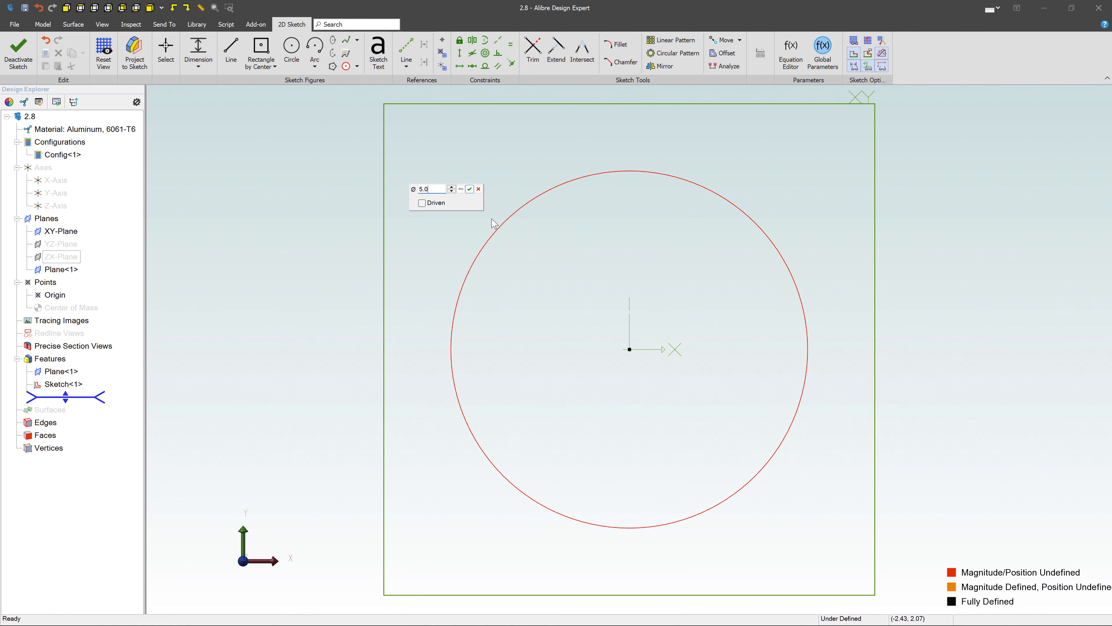
key(Return)
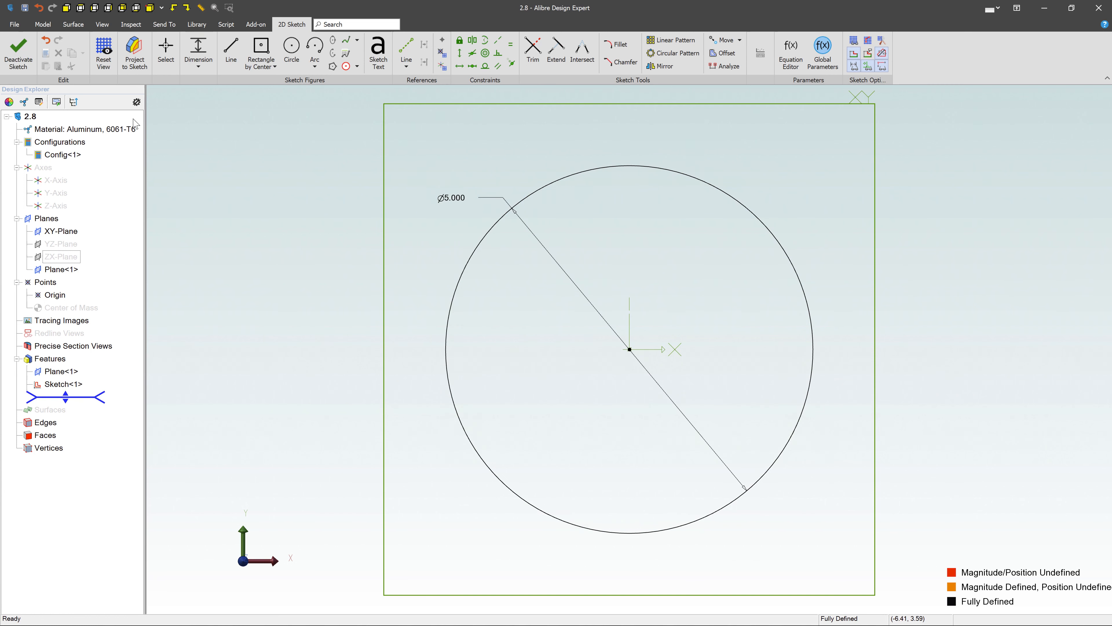
click(18, 50)
Start a loft boss using the square sketch and the circle sketch as its cross sections.
scroll(872, 355, down, 4)
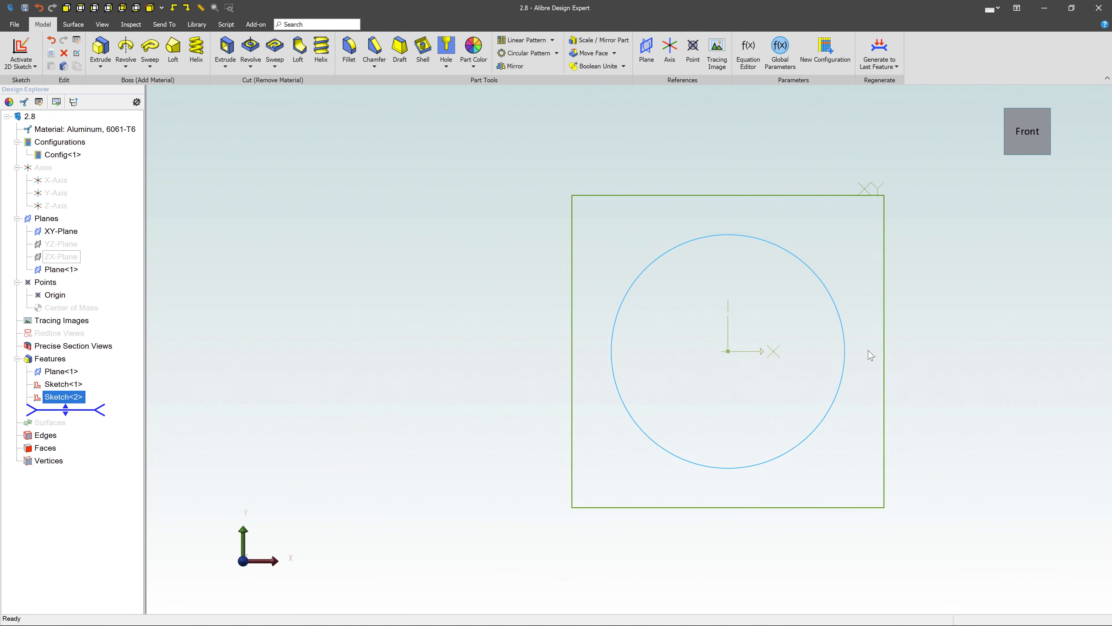
mouse_move(981, 435)
middle_down()
mouse_move(982, 414)
mouse_move(990, 426)
middle_up()
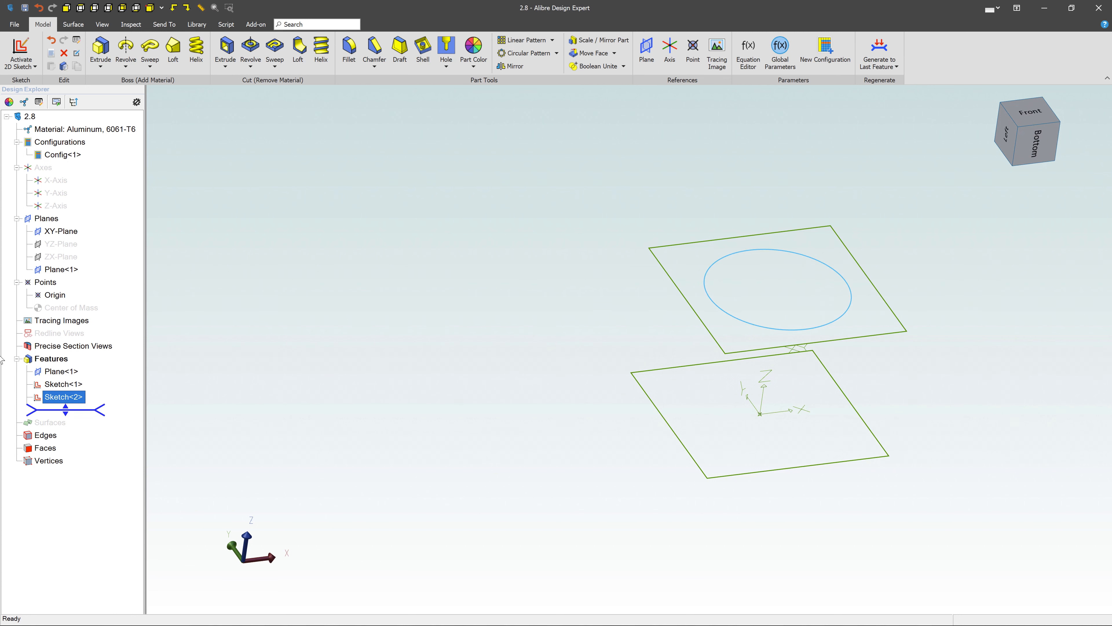
click(178, 55)
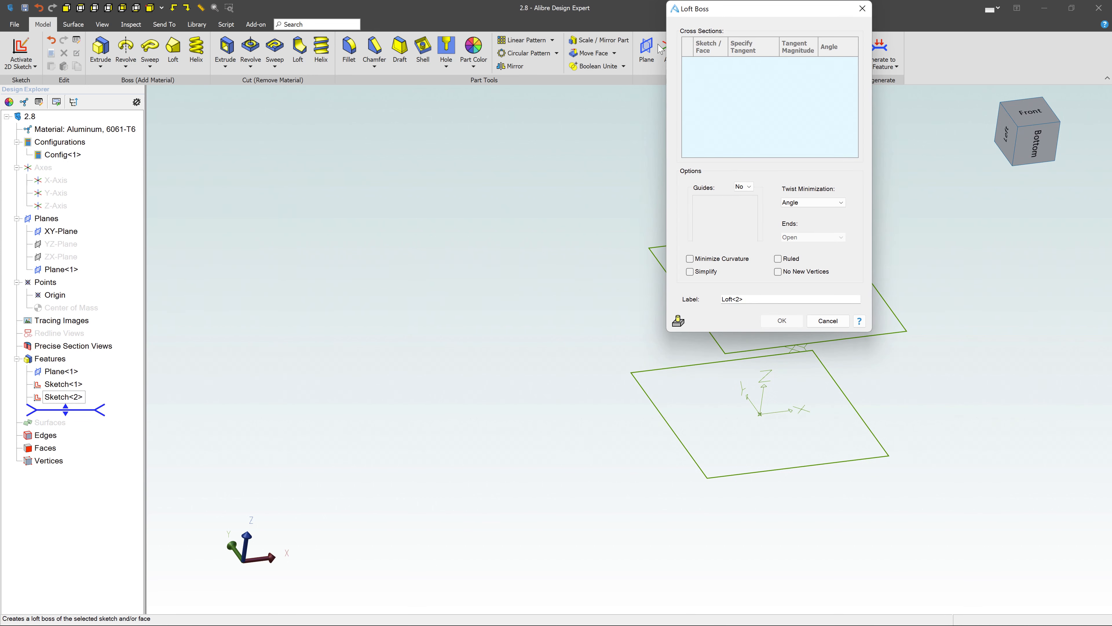
drag(701, 8, 414, 157)
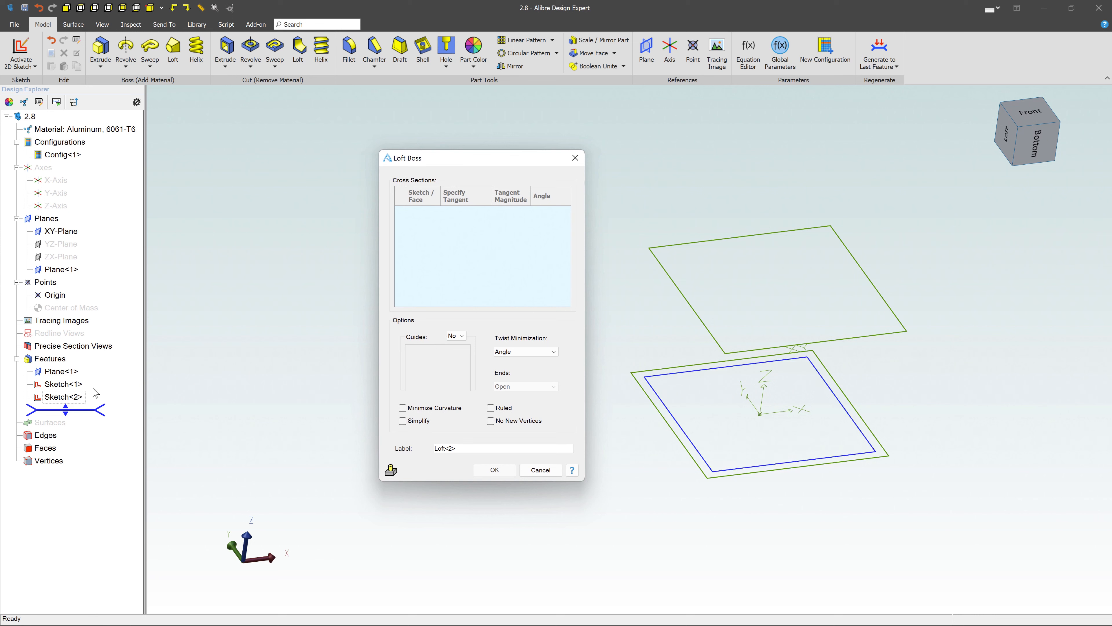
click(64, 384)
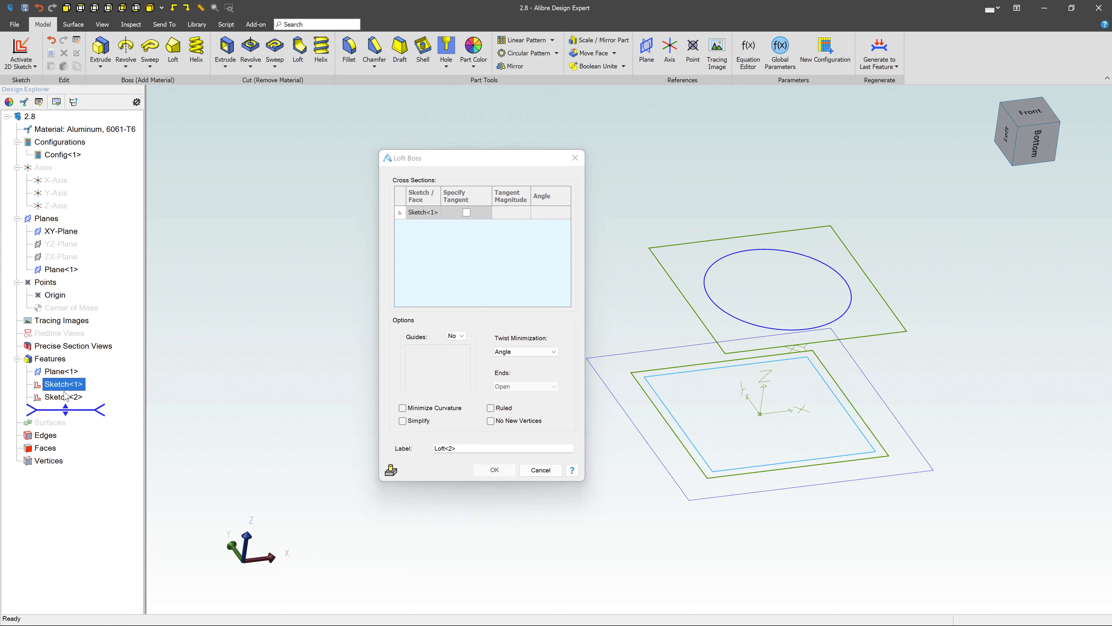
click(64, 396)
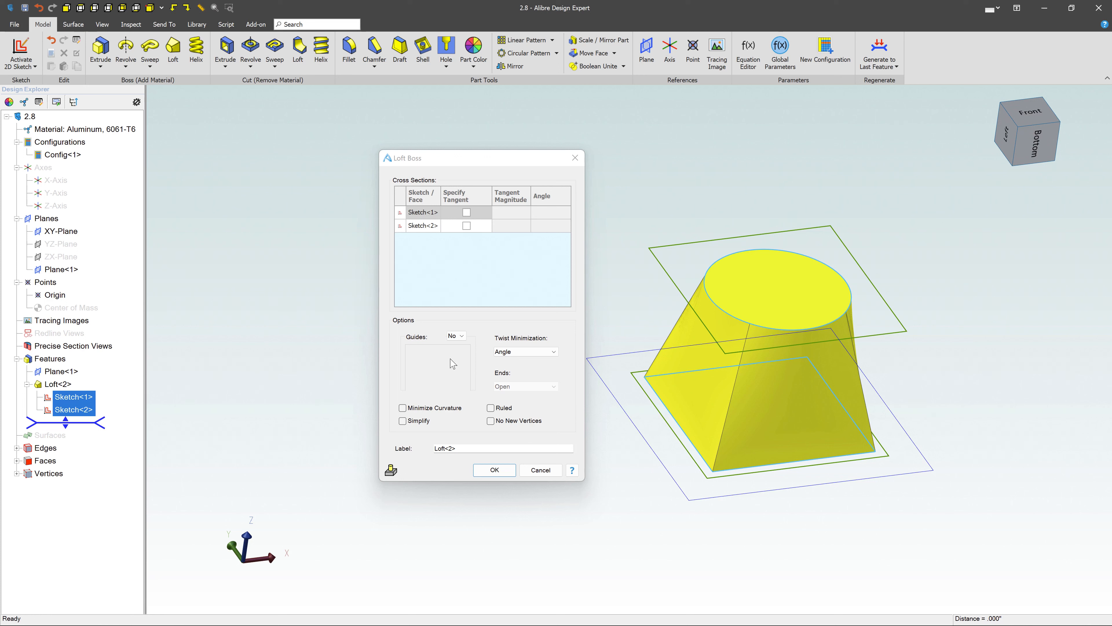
Try the center guide type, restore the loft's guides to None and create the loft boss.
click(464, 336)
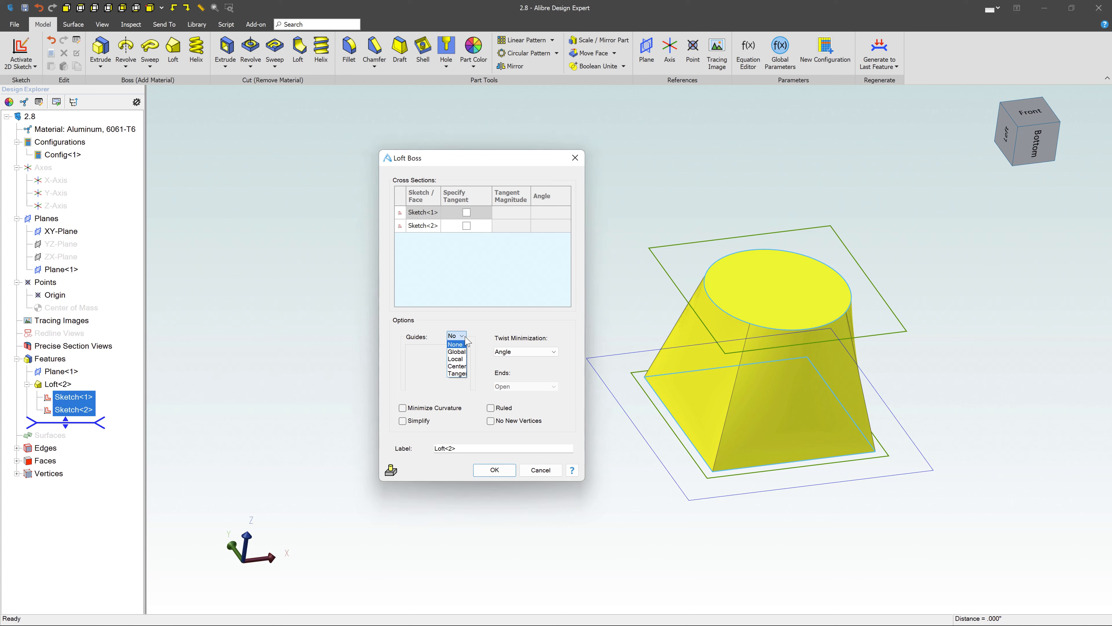
click(463, 367)
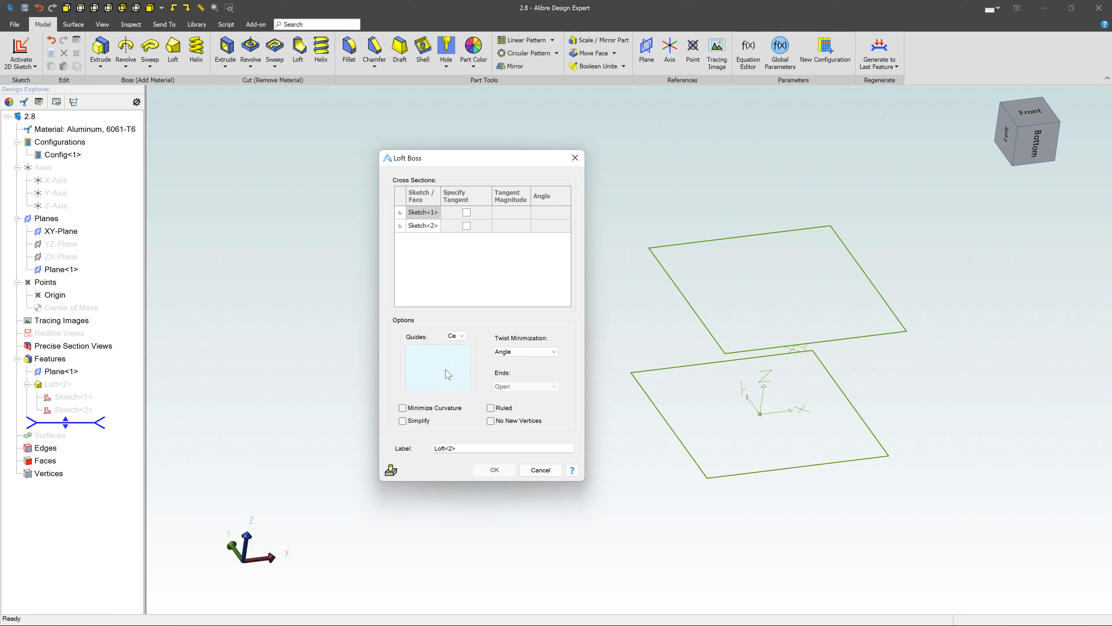
click(461, 336)
click(461, 345)
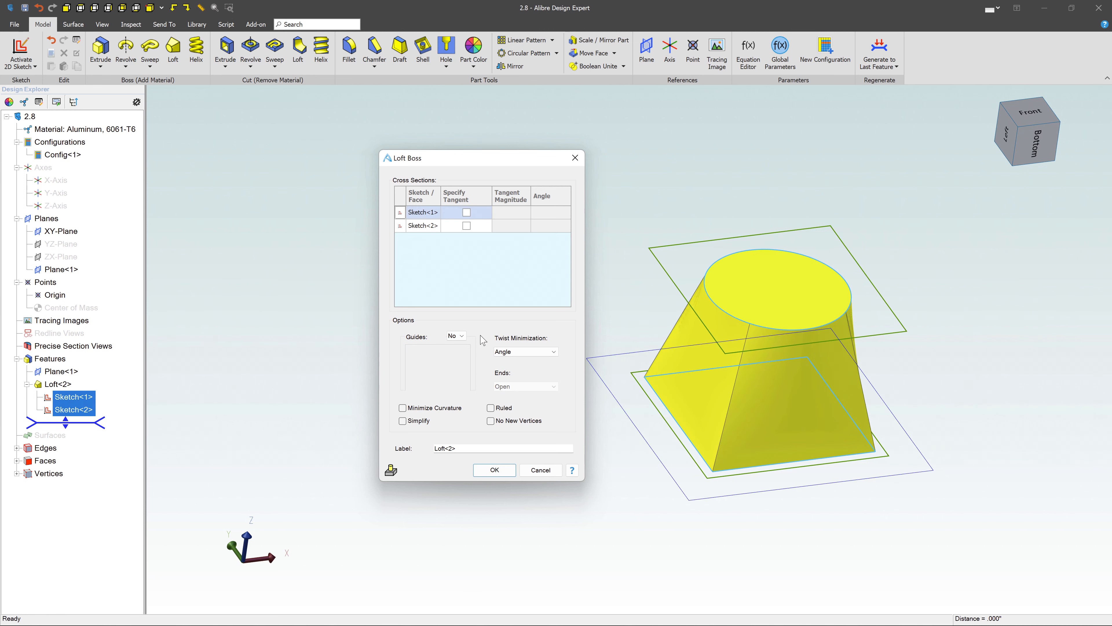
click(504, 471)
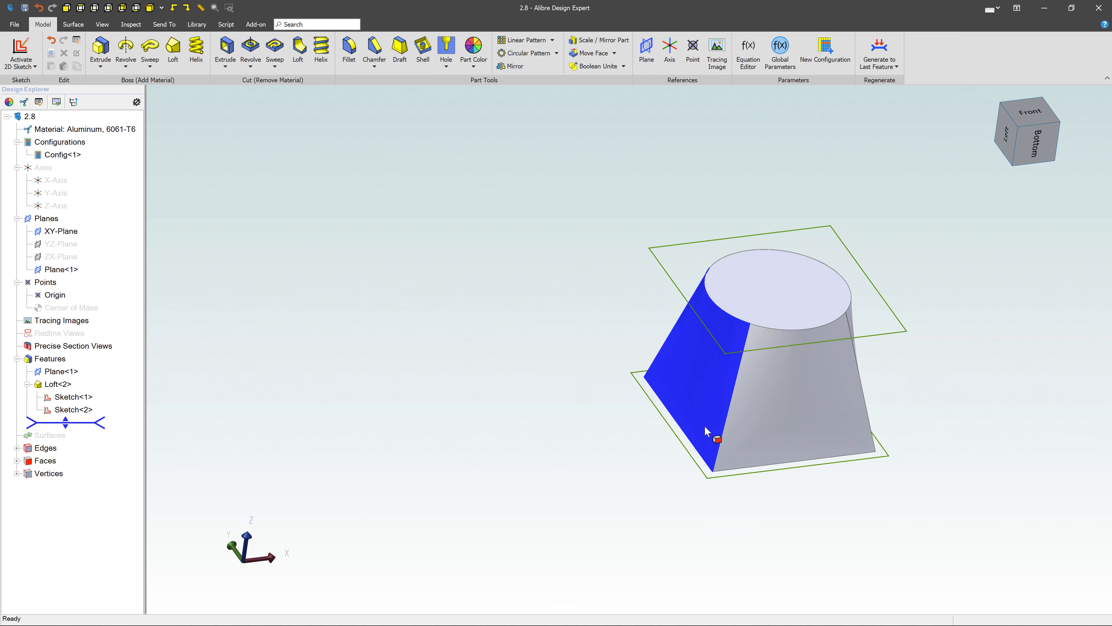
Edit the loft to specify a tangent at the square cross section with magnitude 0.60, and apply the change.
right_click(48, 384)
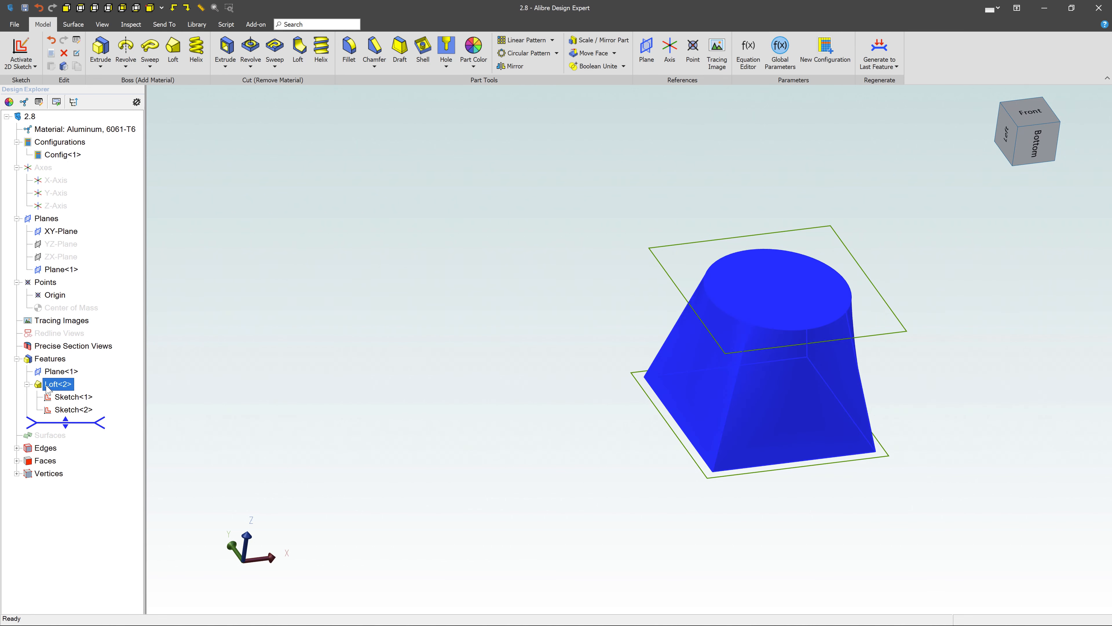
click(54, 391)
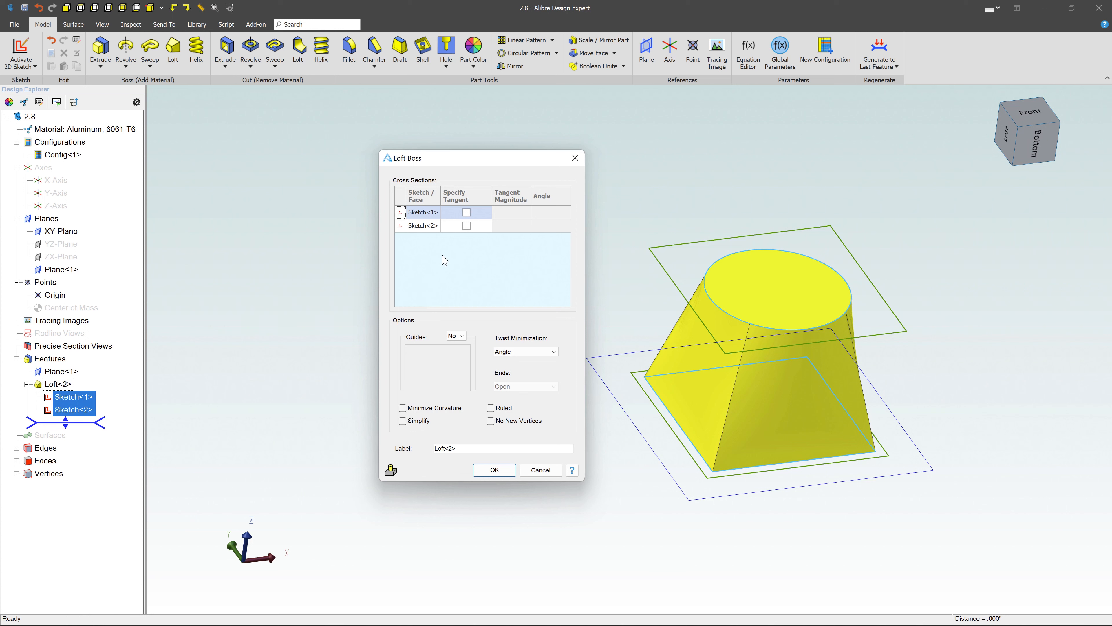
click(426, 214)
click(555, 354)
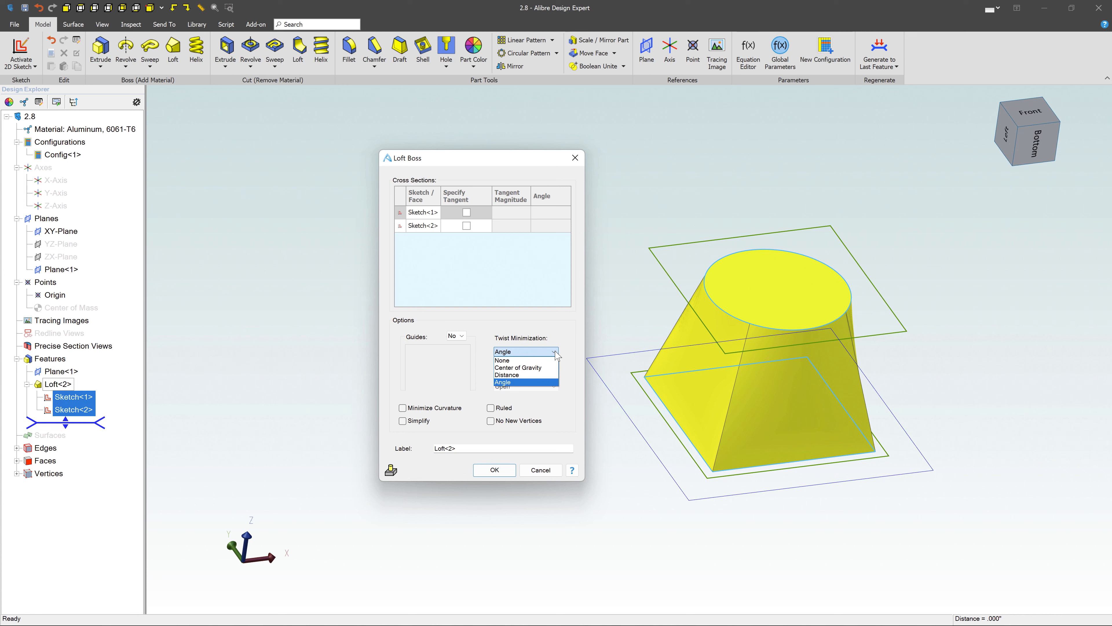
click(467, 213)
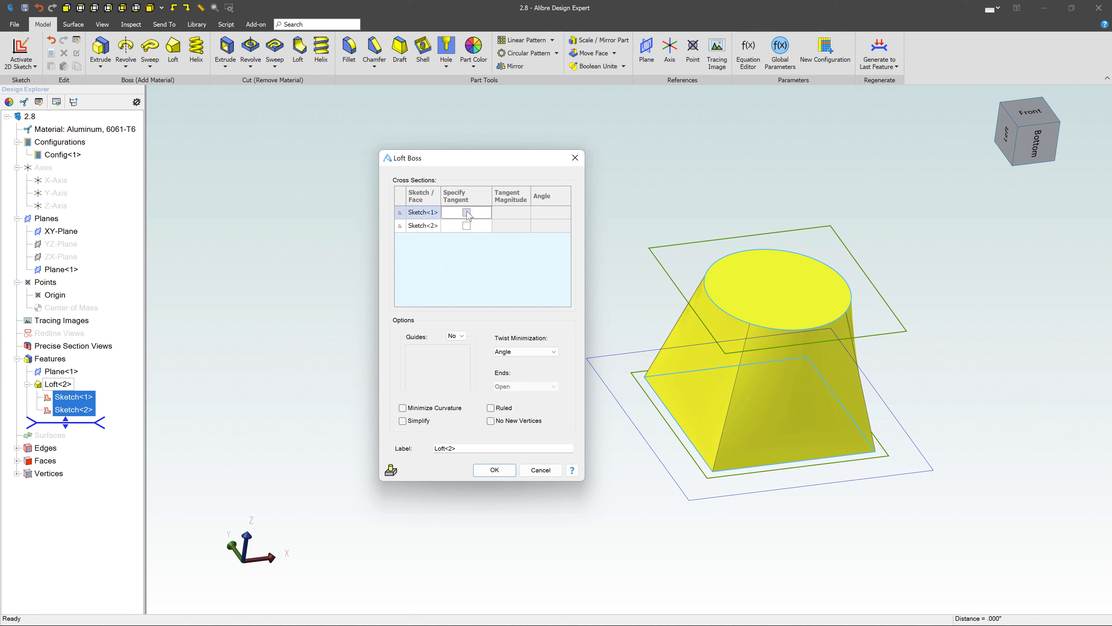
click(467, 213)
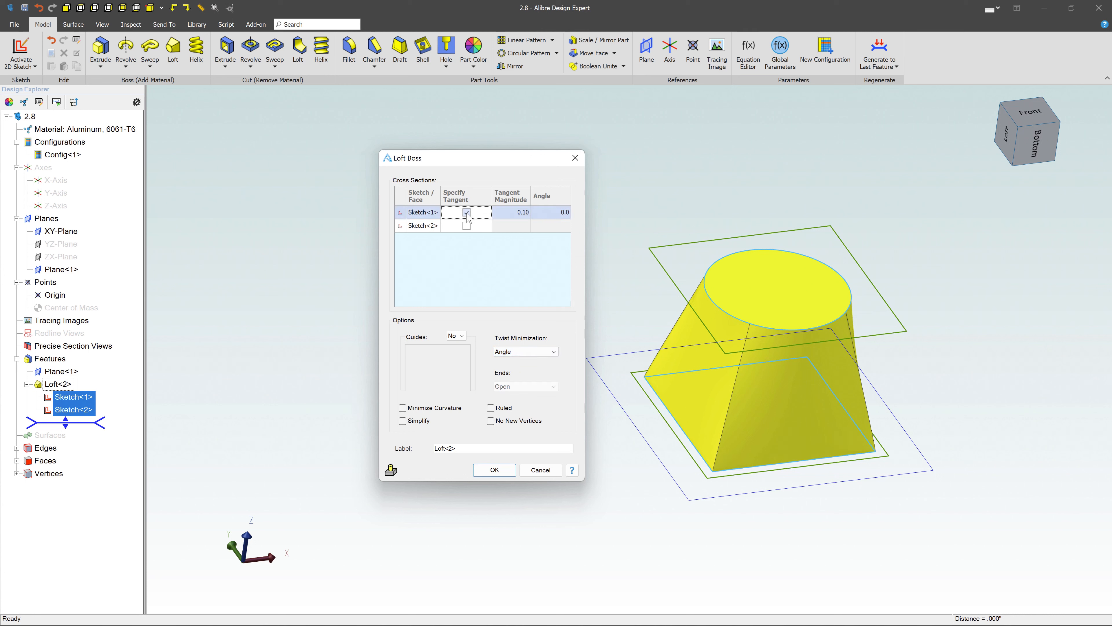
click(511, 213)
click(525, 209)
click(524, 209)
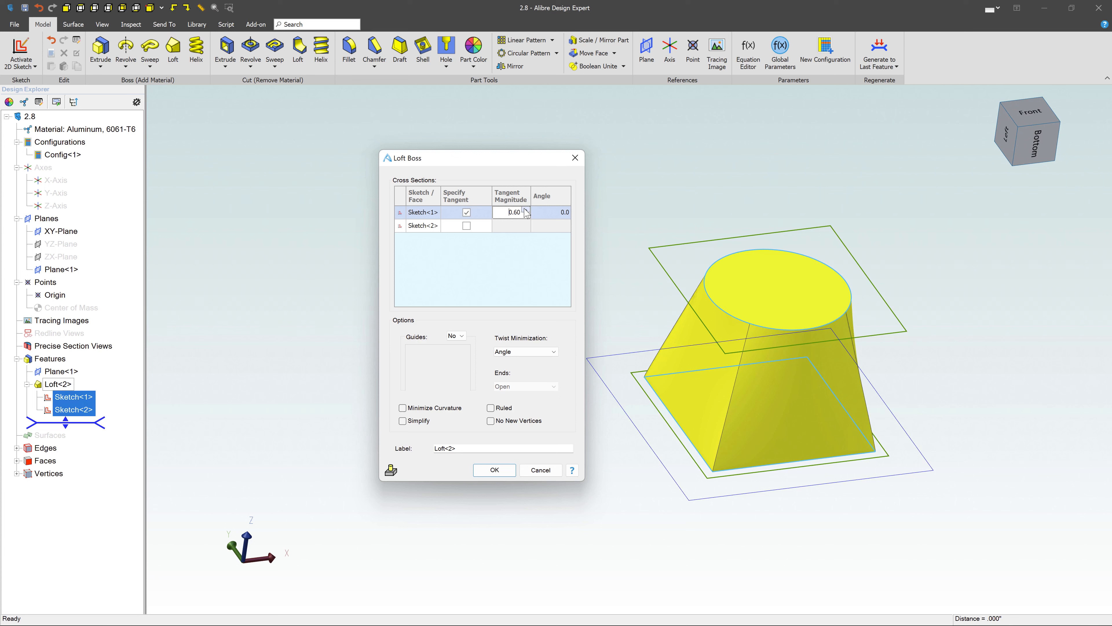
click(494, 470)
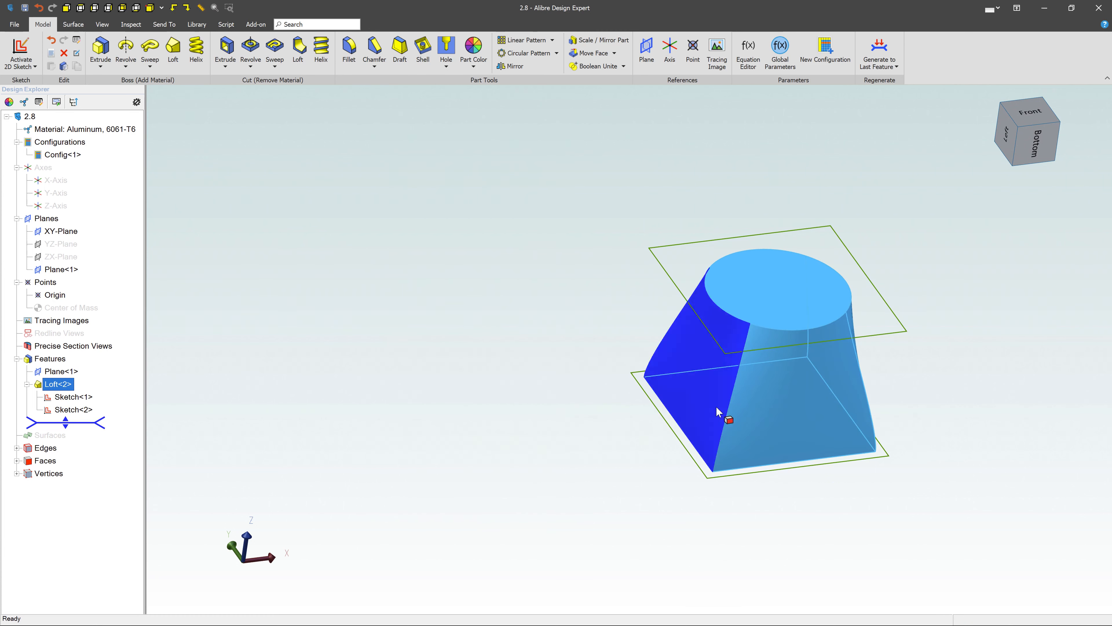
Edit the loft again to specify a tangent at the circle cross section with magnitude 1.00, and apply the change.
mouse_move(952, 341)
middle_down()
mouse_move(941, 331)
mouse_move(976, 353)
mouse_move(963, 346)
middle_up()
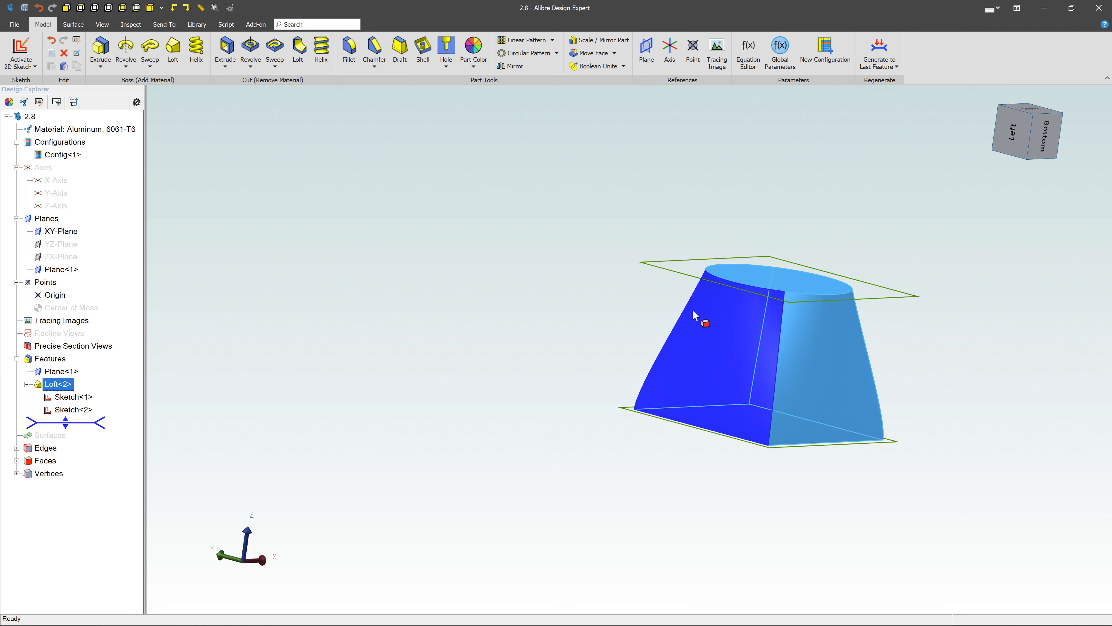
middle_drag(558, 311, 568, 318)
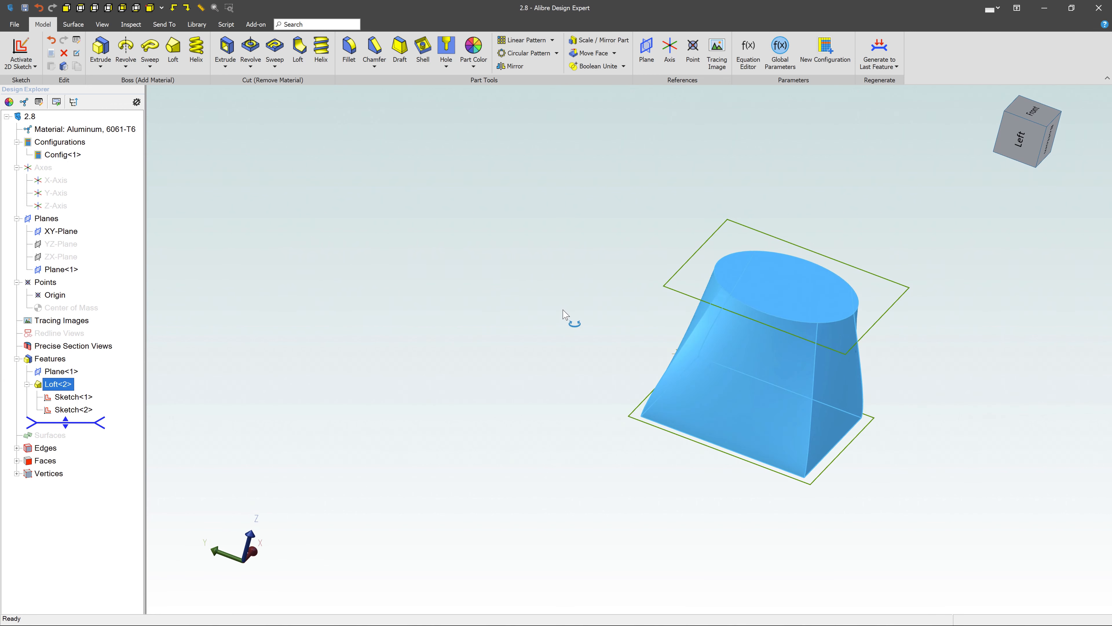
right_click(43, 385)
click(59, 388)
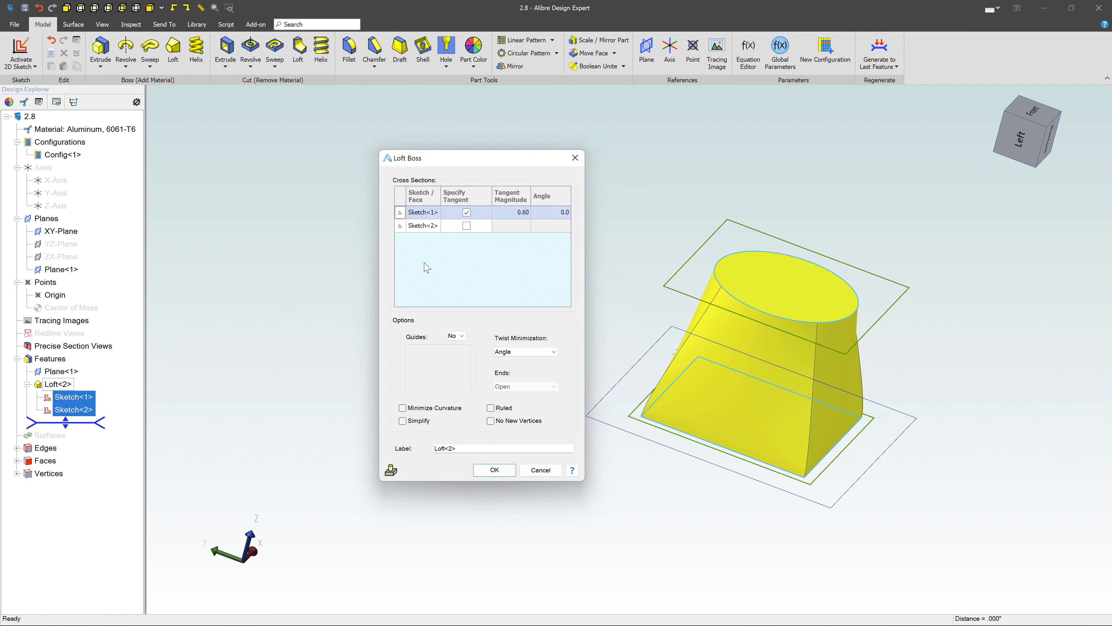
click(466, 225)
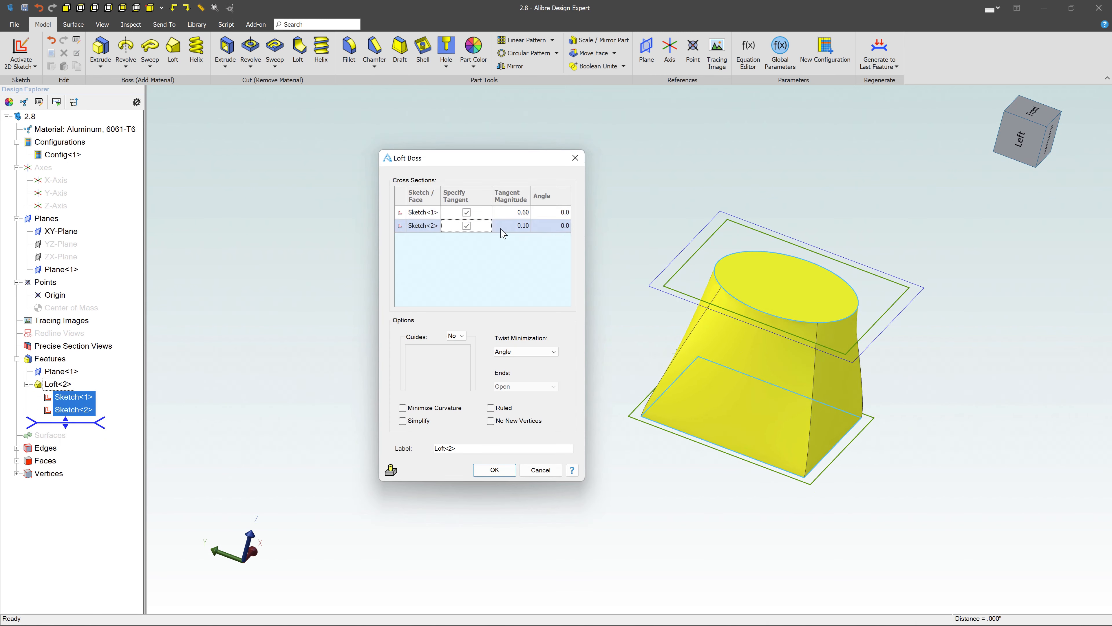
click(524, 225)
click(526, 221)
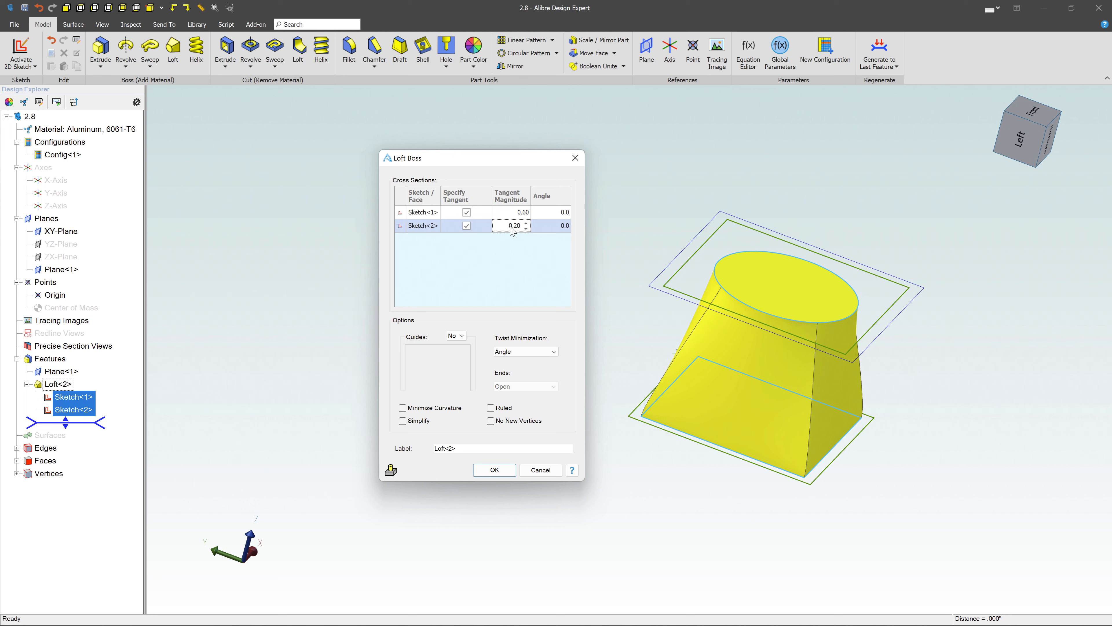
drag(508, 223, 528, 223)
key(Return)
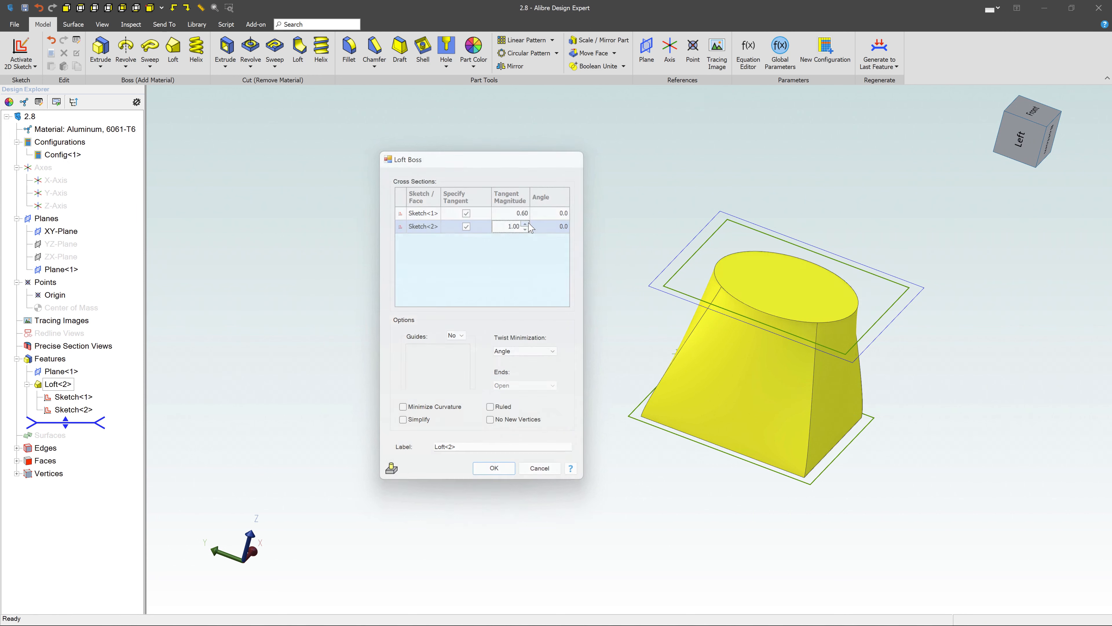
Examine the loft's curved transition between the square base and the circular end from several angles.
middle_drag(683, 349, 624, 339)
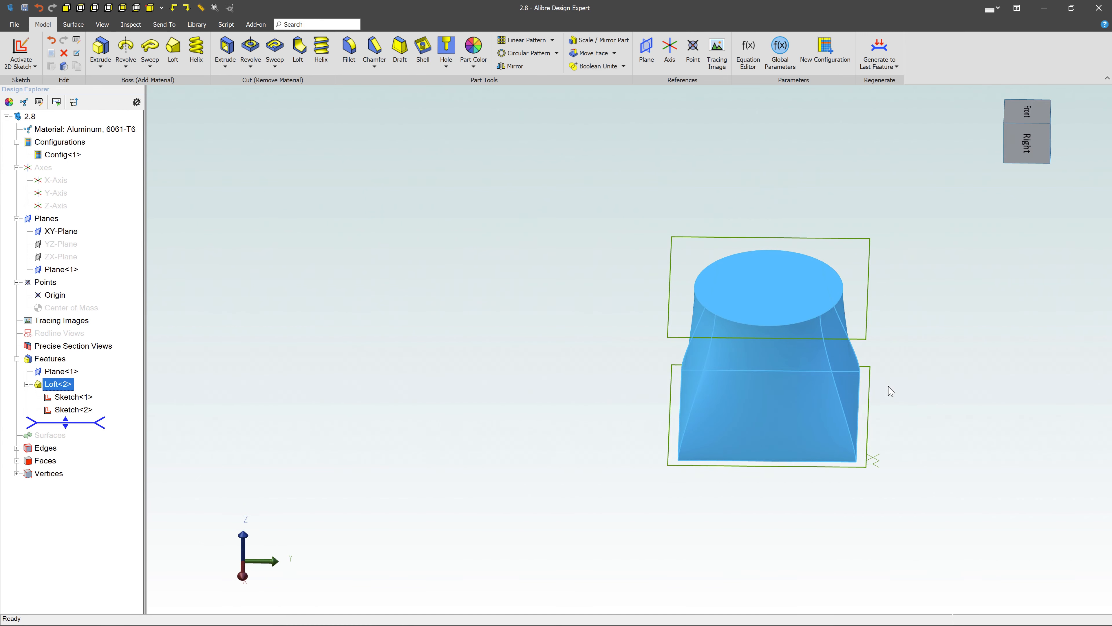
scroll(889, 387, down, 2)
scroll(976, 411, up, 4)
scroll(976, 420, up, 1)
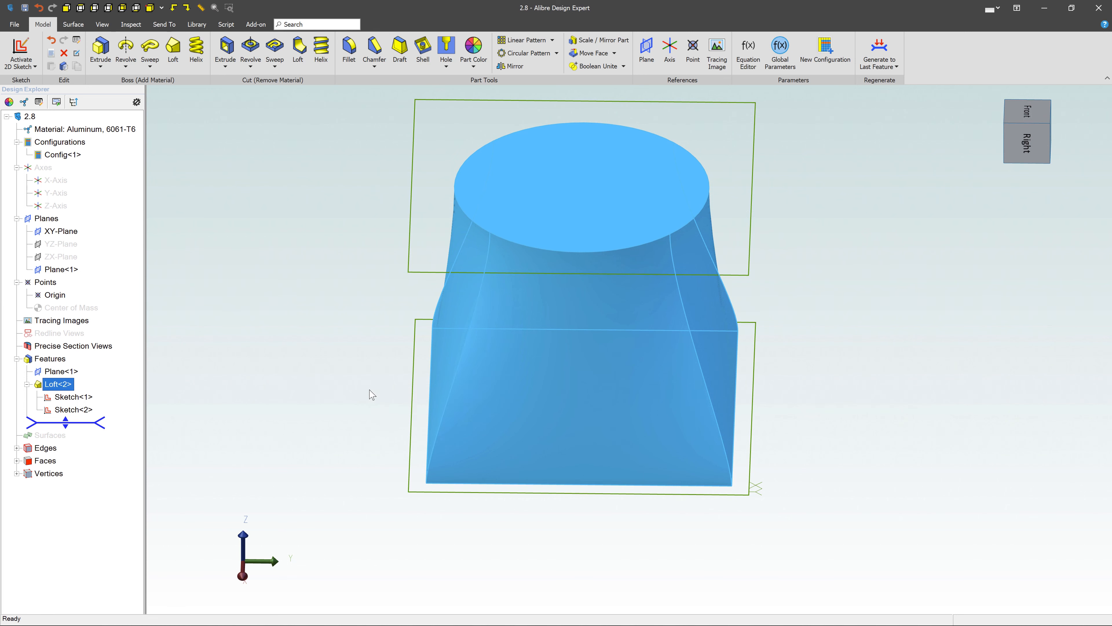
middle_drag(369, 390, 391, 395)
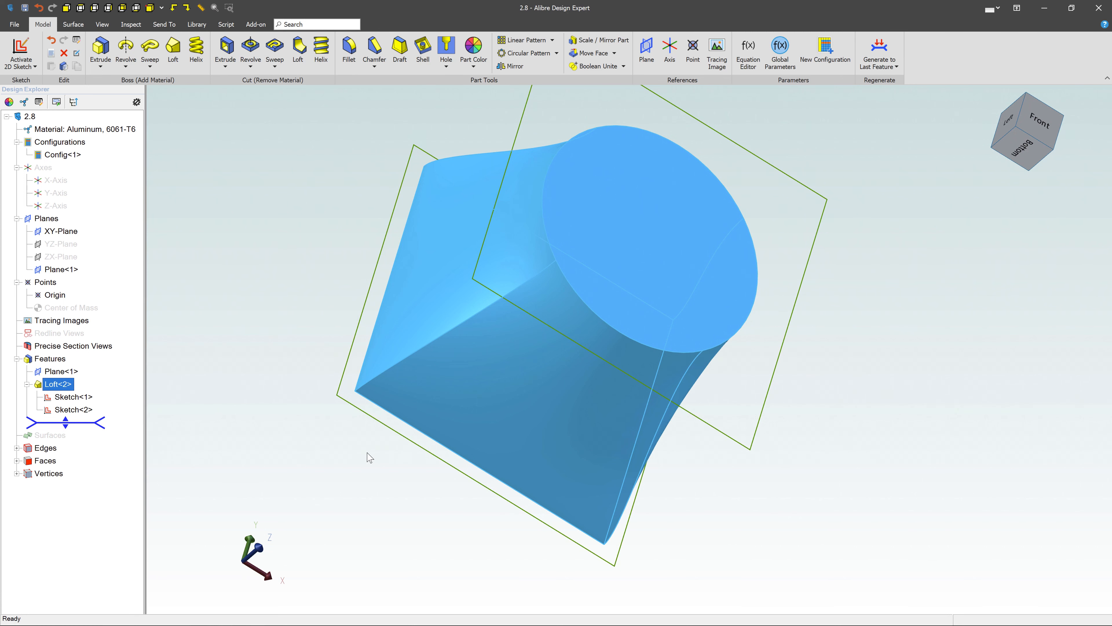
middle_drag(365, 454, 361, 445)
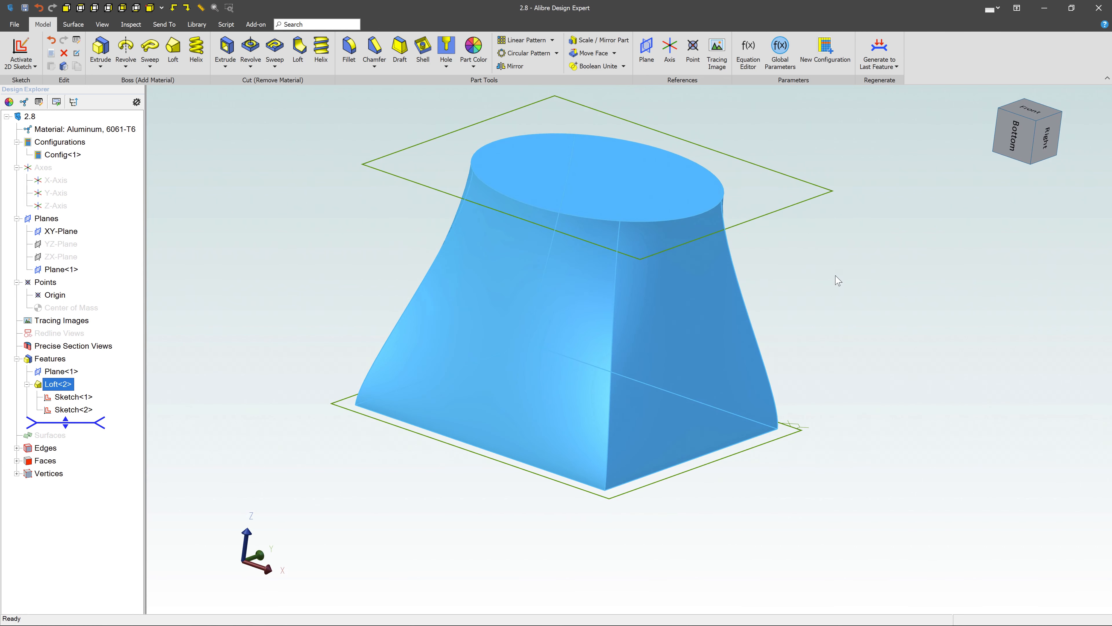